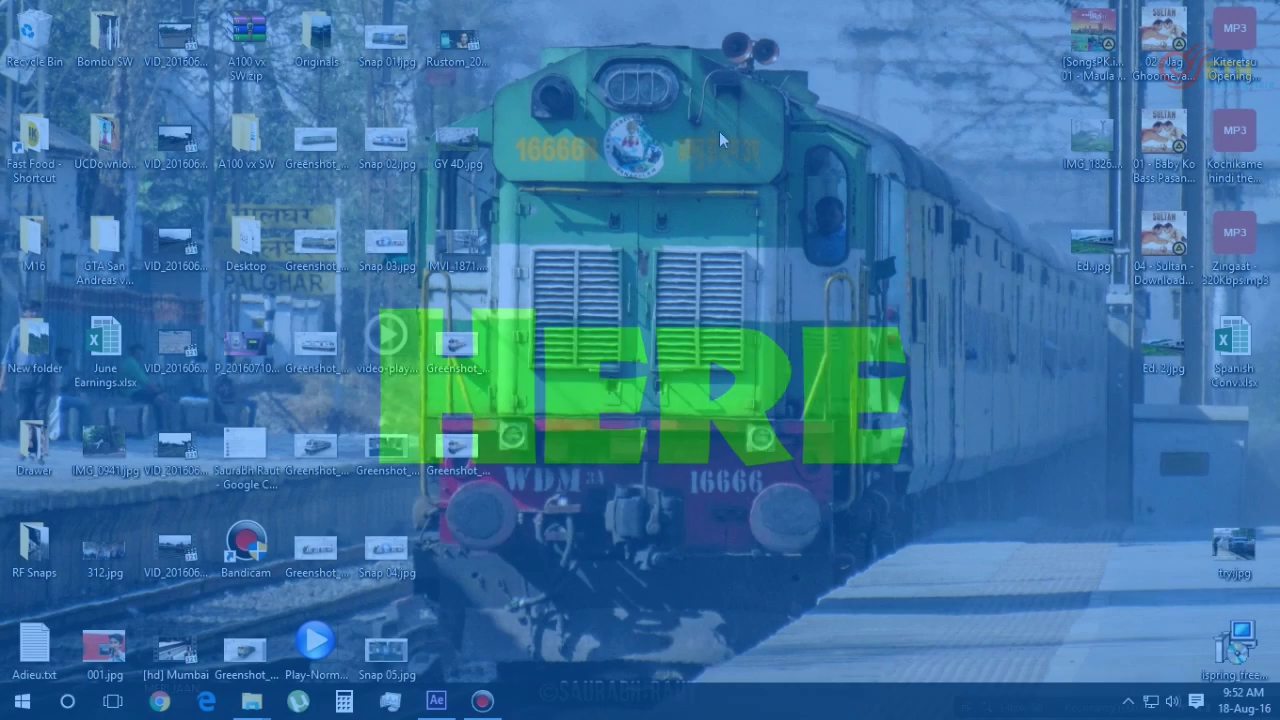
Step: Launch SOLIDWORKS 2016
key(super)
scroll(777, 592, down, 2)
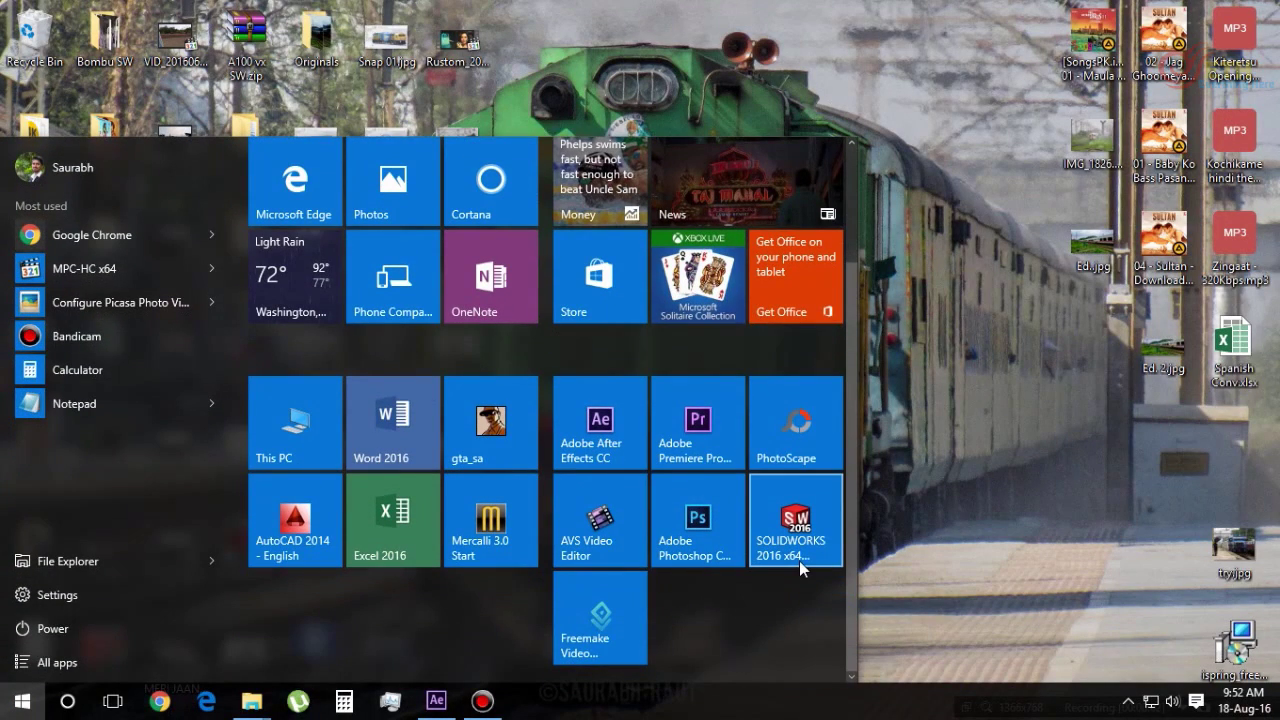
click(797, 540)
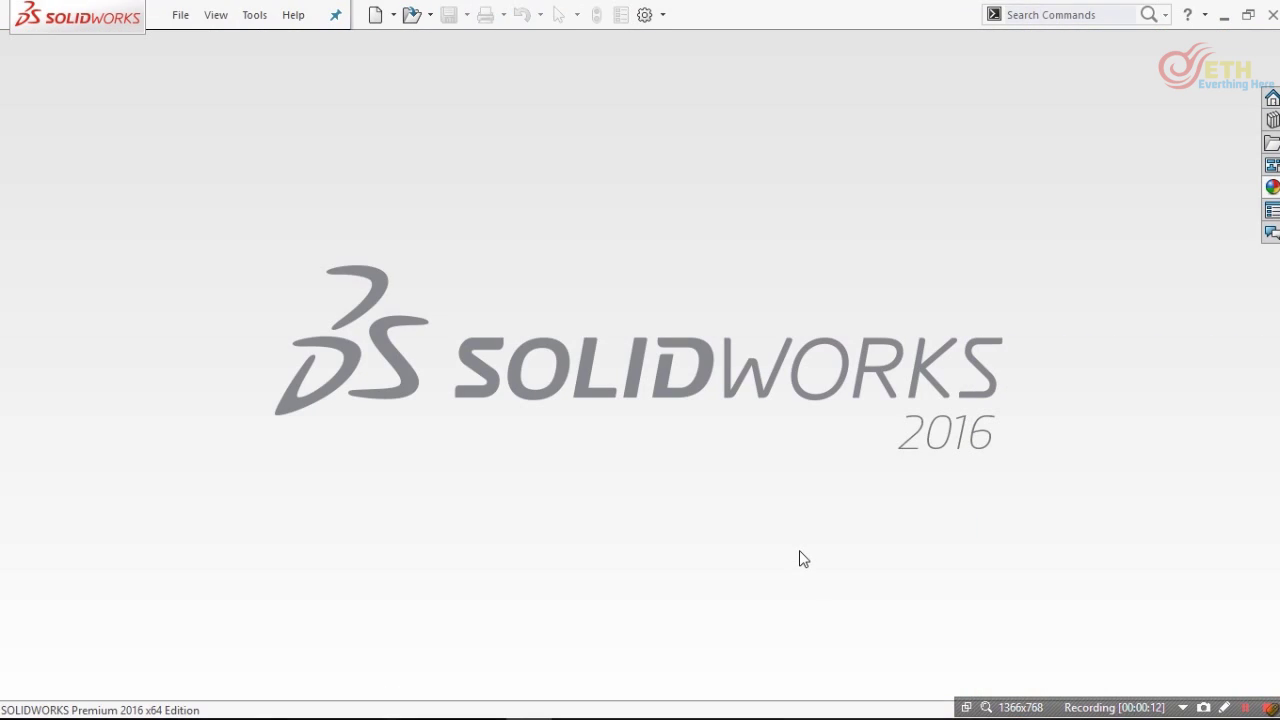
Step: Open the WDG4 12952 wide cabin assembly from the ABR WDG4 12952 Wide folder under Finalised Models_ and start the Integrated Preview
key(ctrl+o)
key(BackSpace)
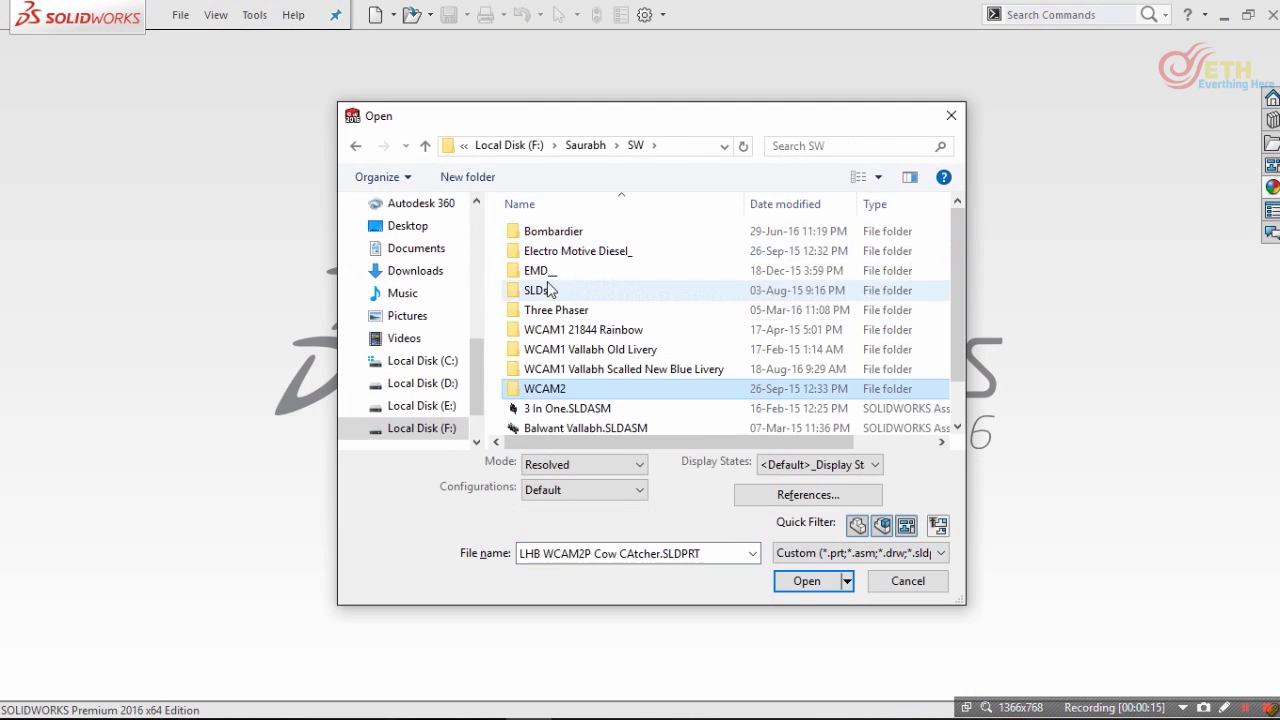
double_click(543, 273)
key(BackSpace)
double_click(571, 249)
click(578, 329)
double_click(567, 270)
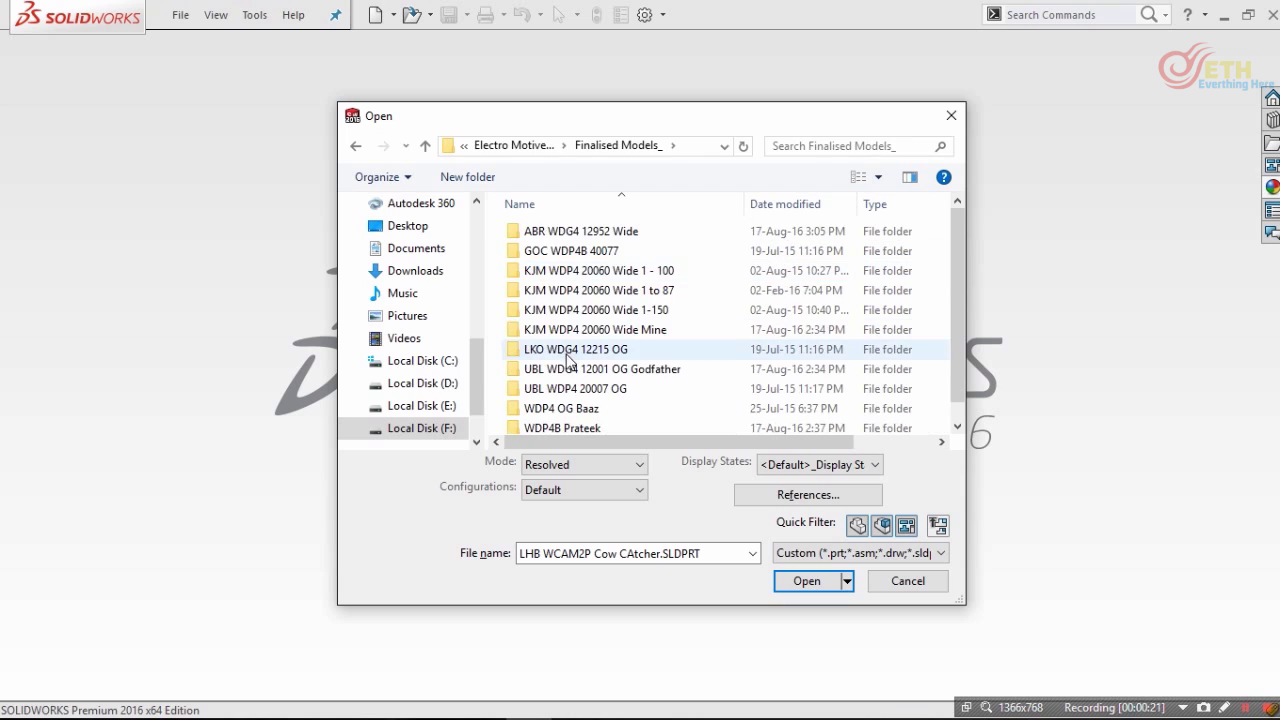
double_click(560, 231)
double_click(576, 291)
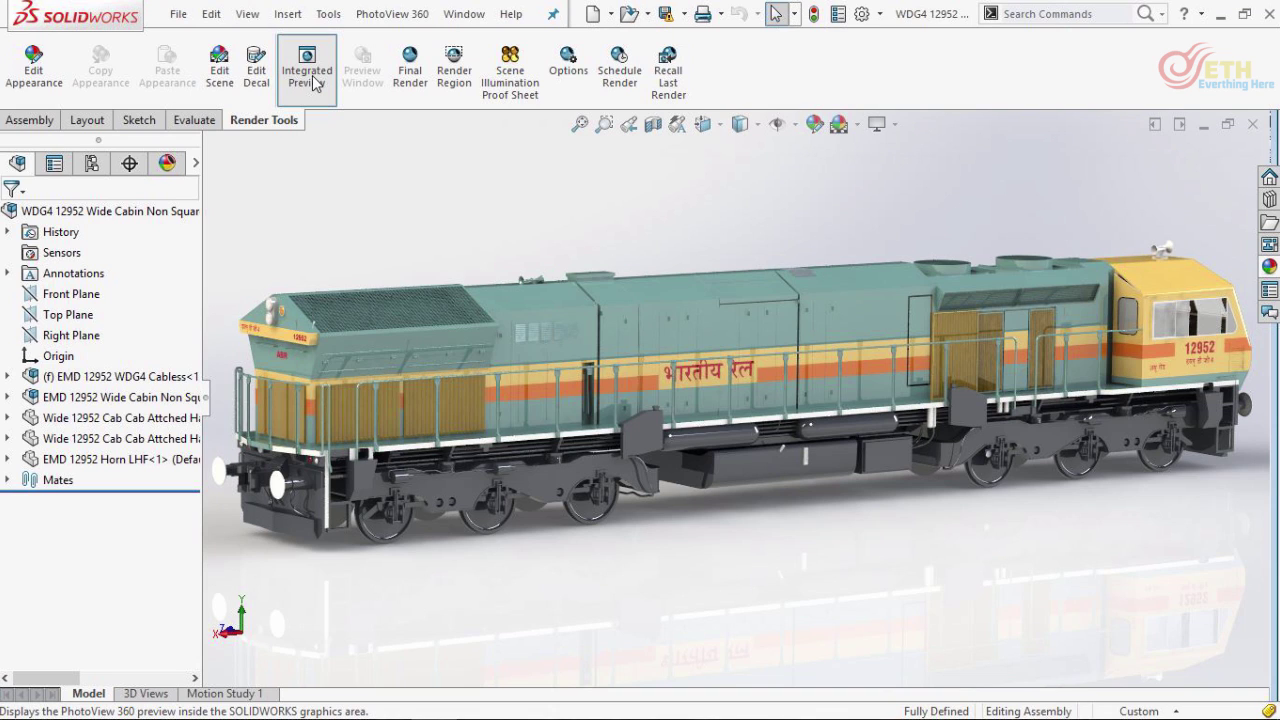
click(314, 82)
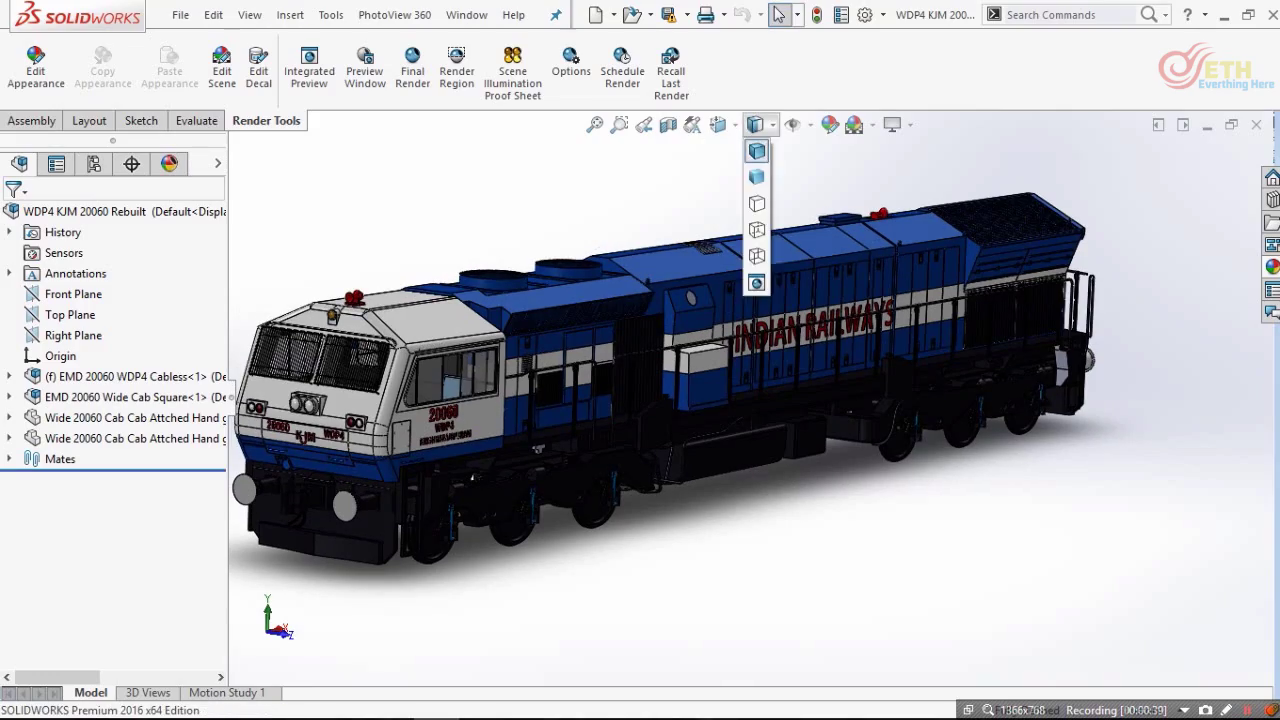
Step: Set the WDP4 KJM 20060 locomotive's display style to shaded without edges
click(756, 177)
middle_drag(640, 400, 880, 400)
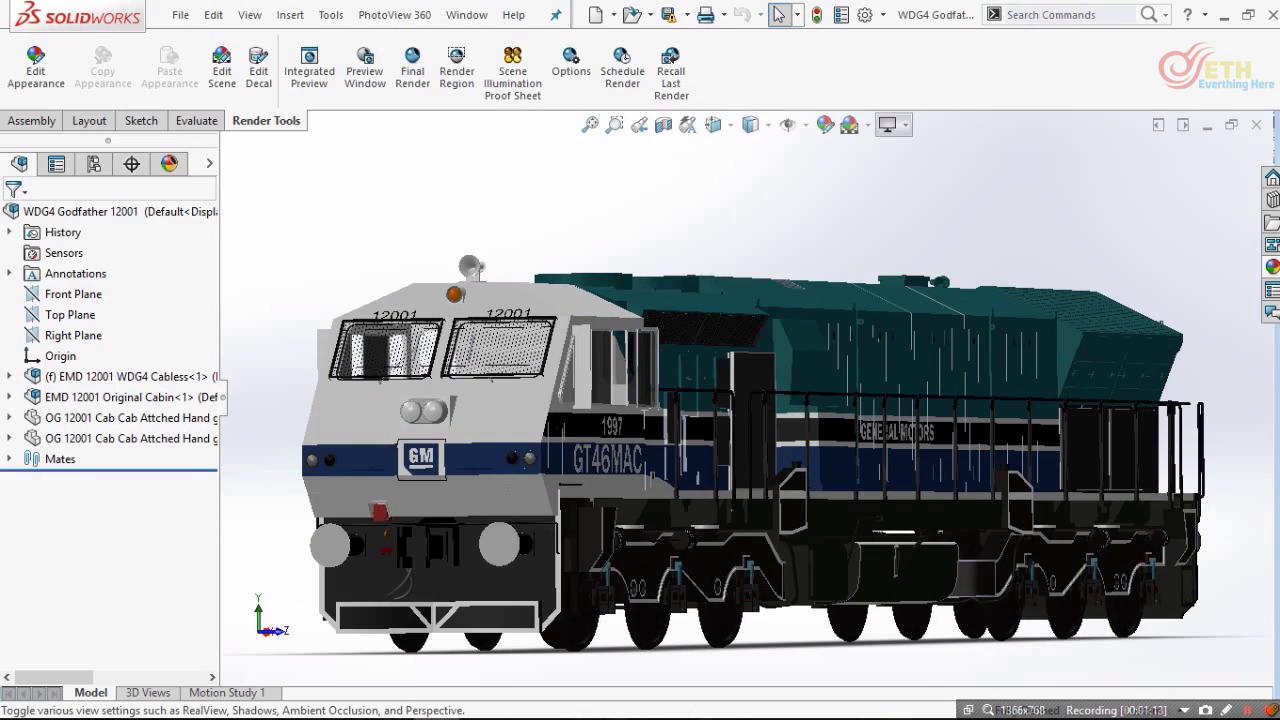
Step: Toggle the Perspective view setting on the WDG4 Godfather 12001 locomotive and examine its cab
click(893, 124)
click(937, 195)
click(893, 124)
click(937, 195)
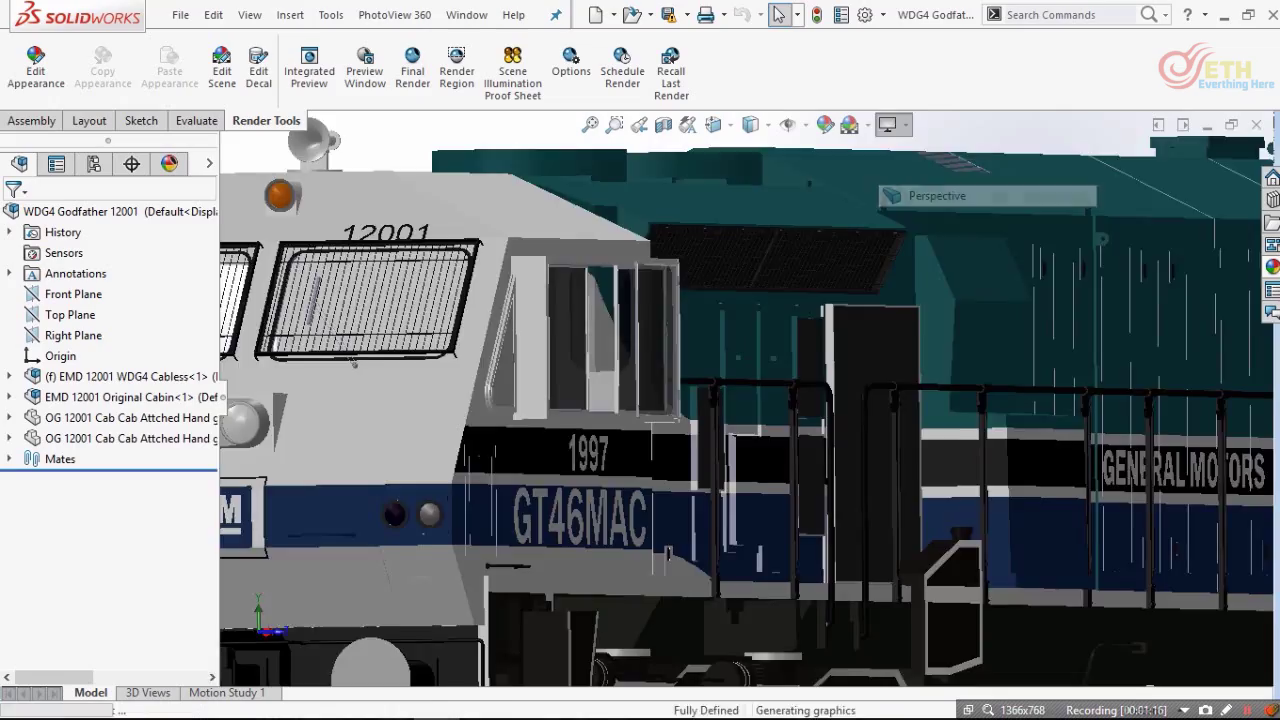
middle_drag(354, 362, 576, 456)
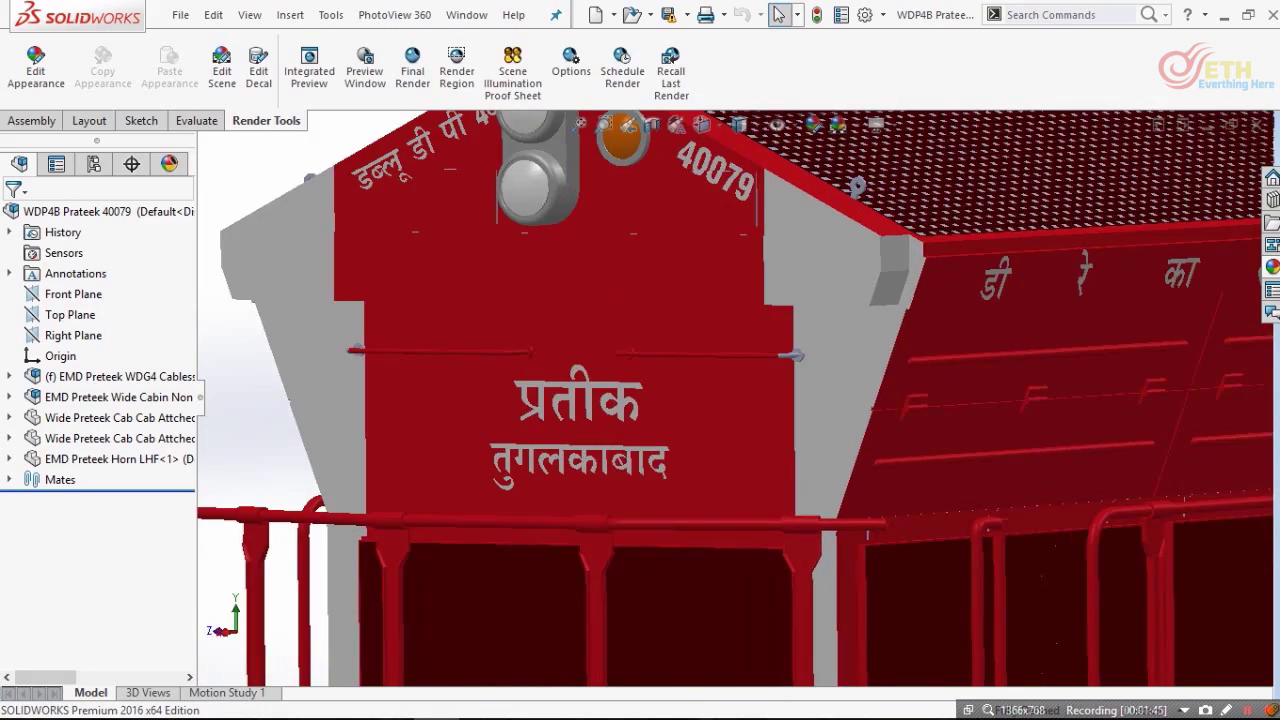
Step: Examine the end face of the red WDP4B Prateek 40079 locomotive from several angles and distances
middle_drag(600, 400, 660, 400)
scroll(700, 405, up, 2)
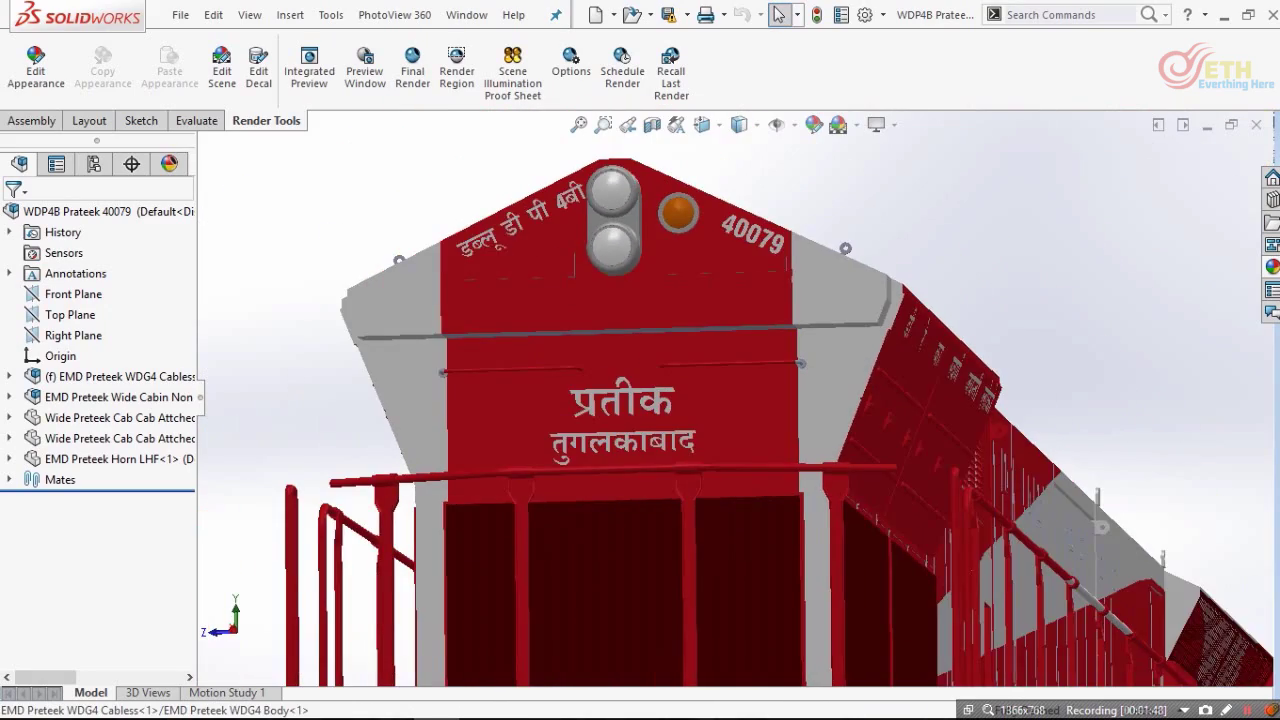
scroll(640, 300, down, 2)
scroll(745, 396, up, 5)
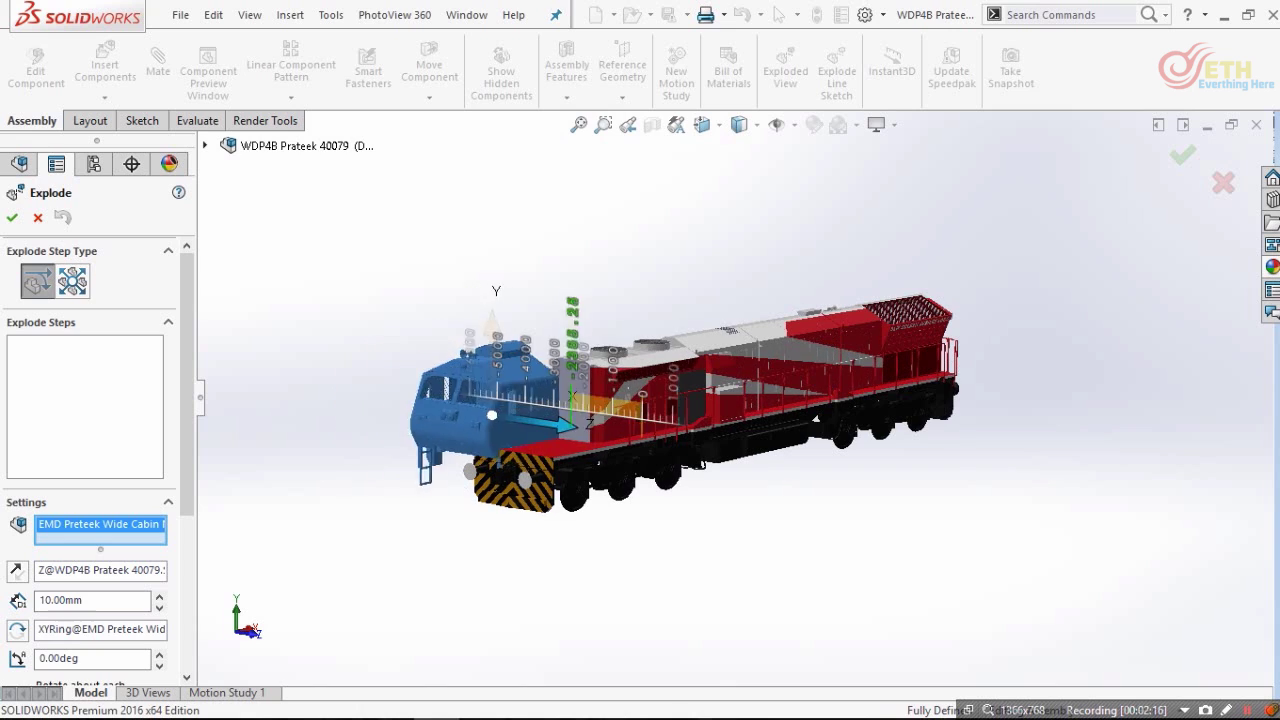
Step: Move the cabless locomotive body along the Z axis as an additional explode step of the WDP4B Prateek assembly
middle_drag(816, 419, 780, 470)
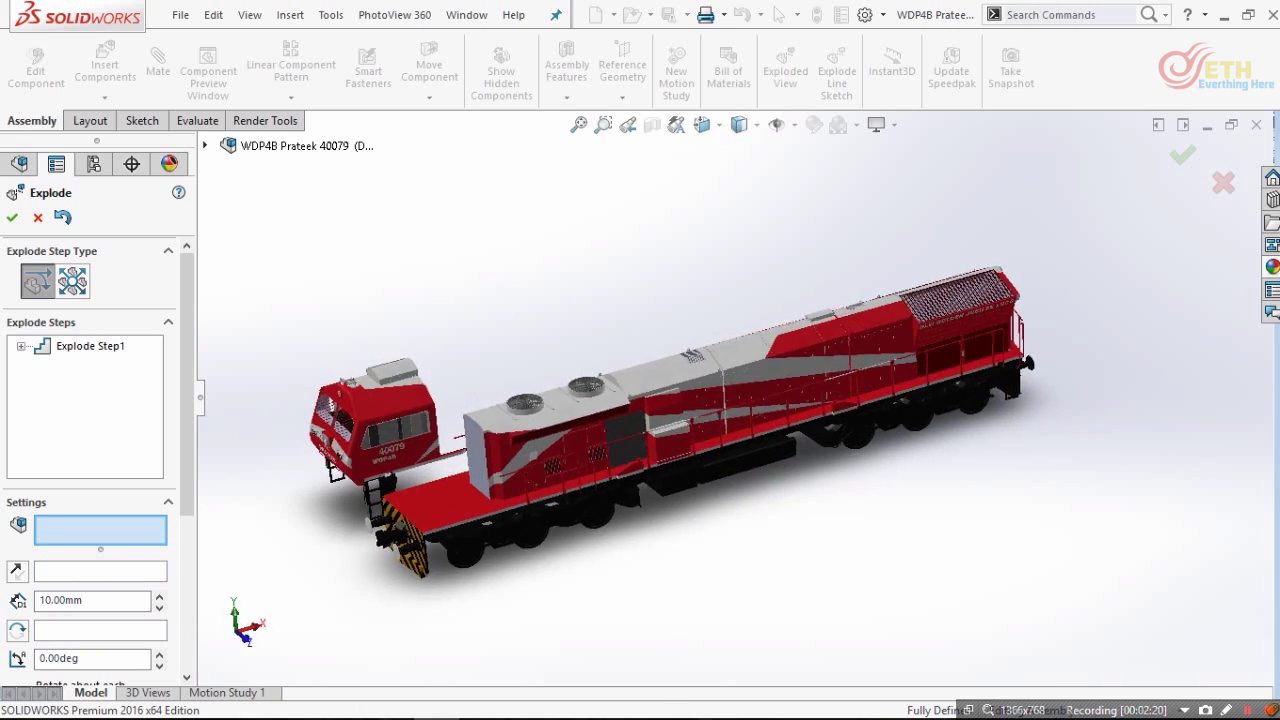
scroll(500, 430, down, 2)
click(844, 386)
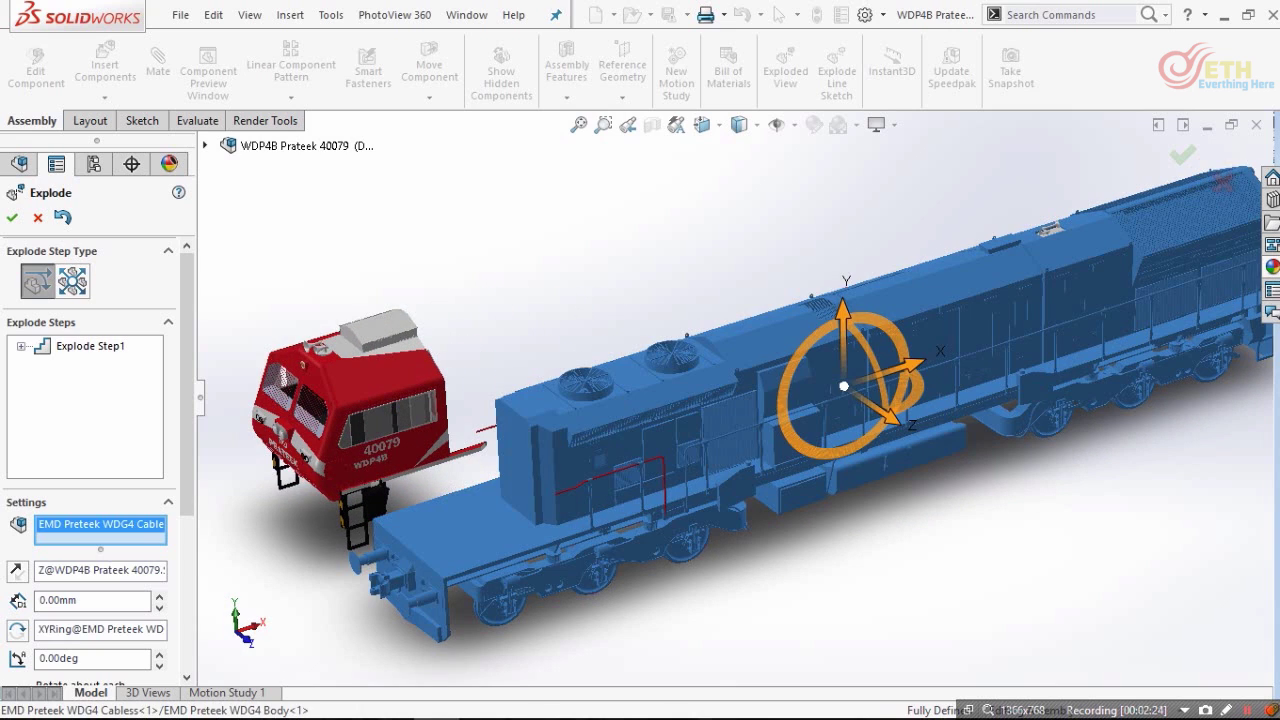
drag(890, 418, 826, 370)
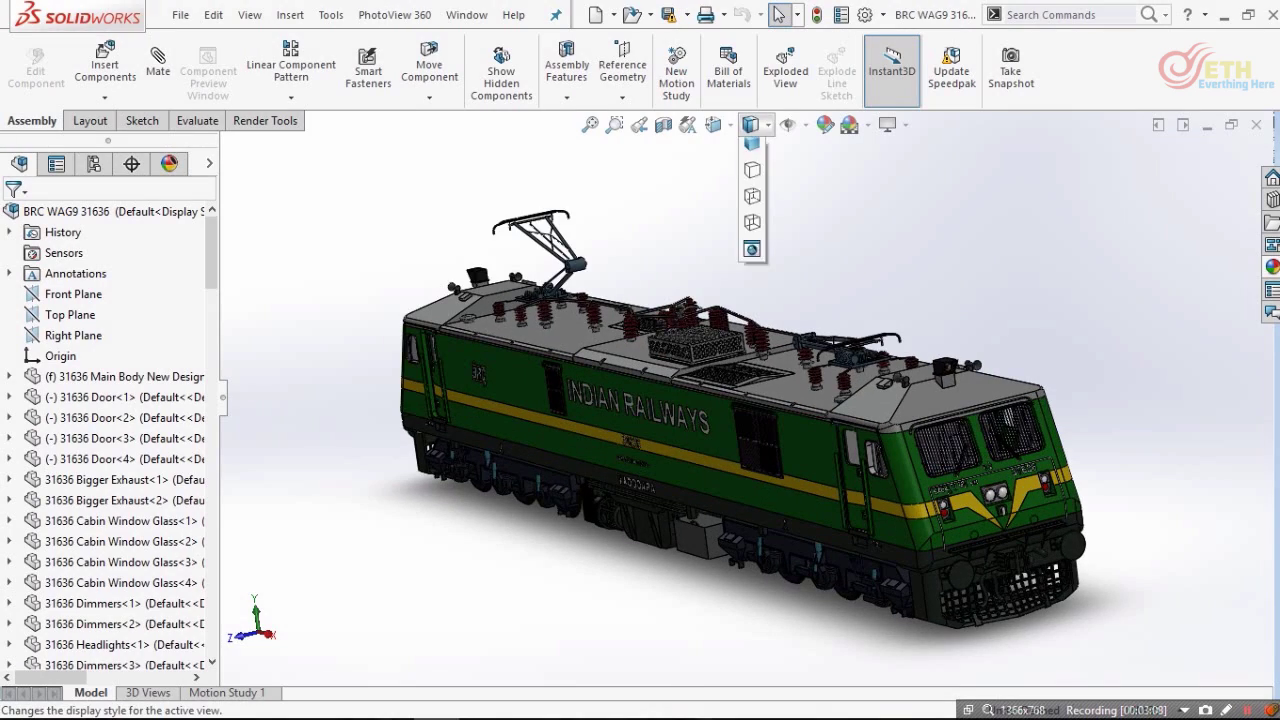
Step: Set the BRC WAG9 31636 locomotive's display style to shaded without edges
click(752, 180)
mouse_move(640, 420)
middle_down()
mouse_move(700, 395)
mouse_move(880, 385)
middle_up()
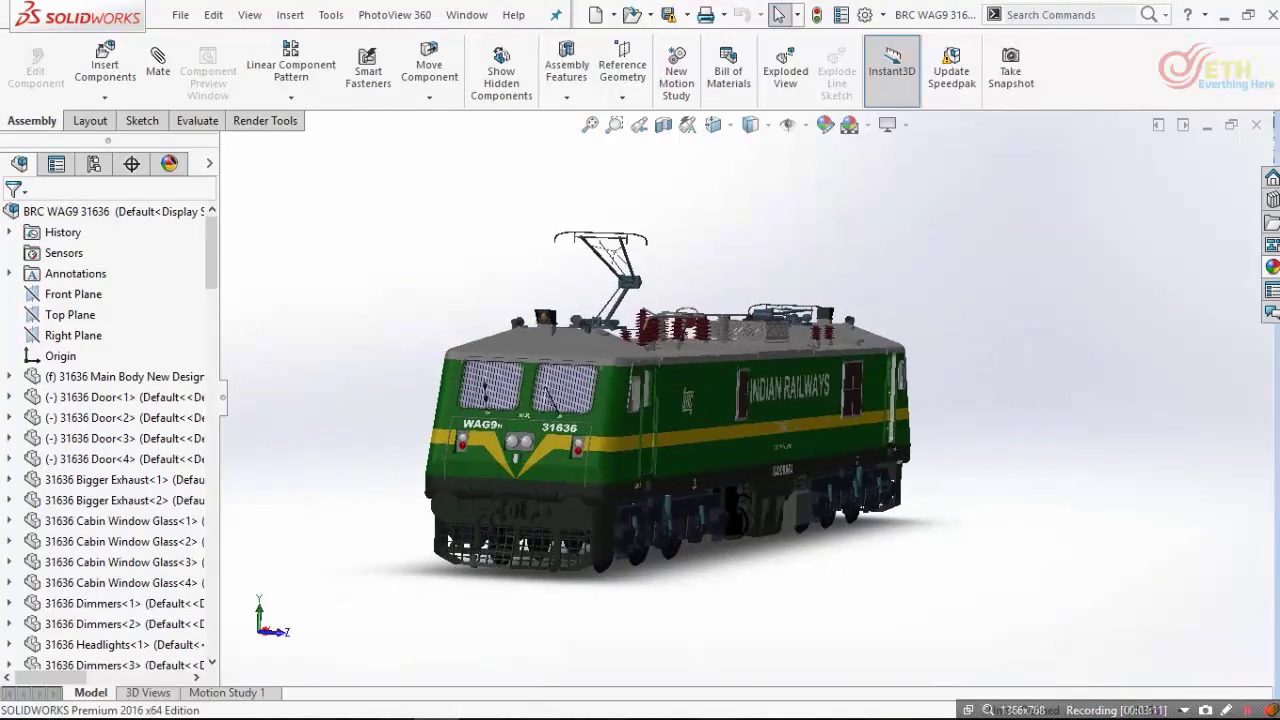
Step: Move the pan of the WAG9 locomotive's raised pantograph up and down to articulate its arms
scroll(610, 260, down, 7)
middle_drag(749, 466, 590, 450)
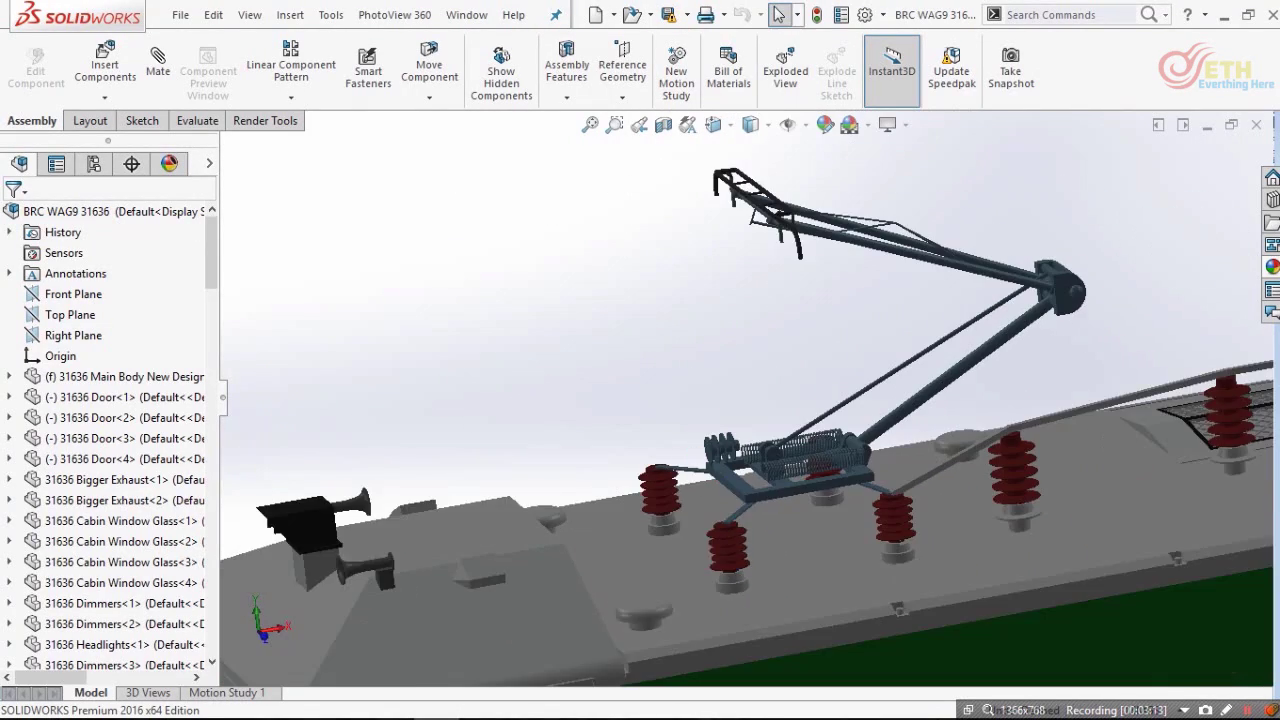
scroll(1070, 300, down, 5)
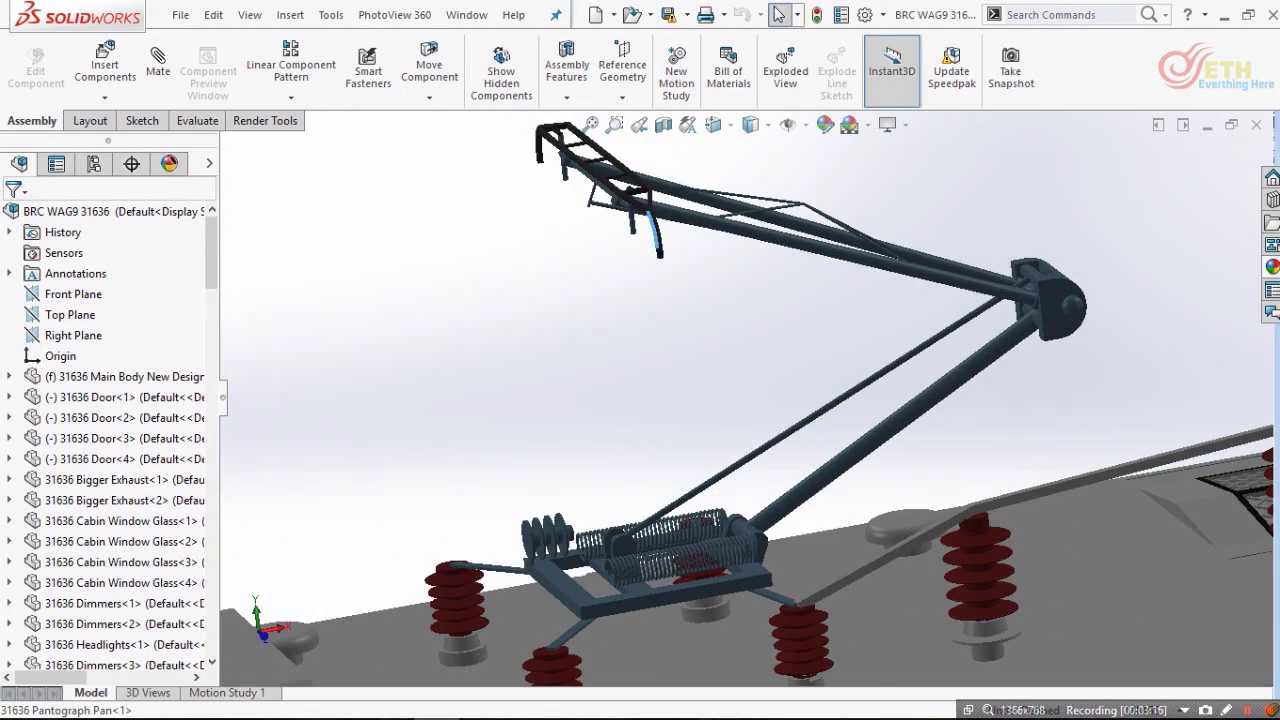
drag(657, 239, 688, 530)
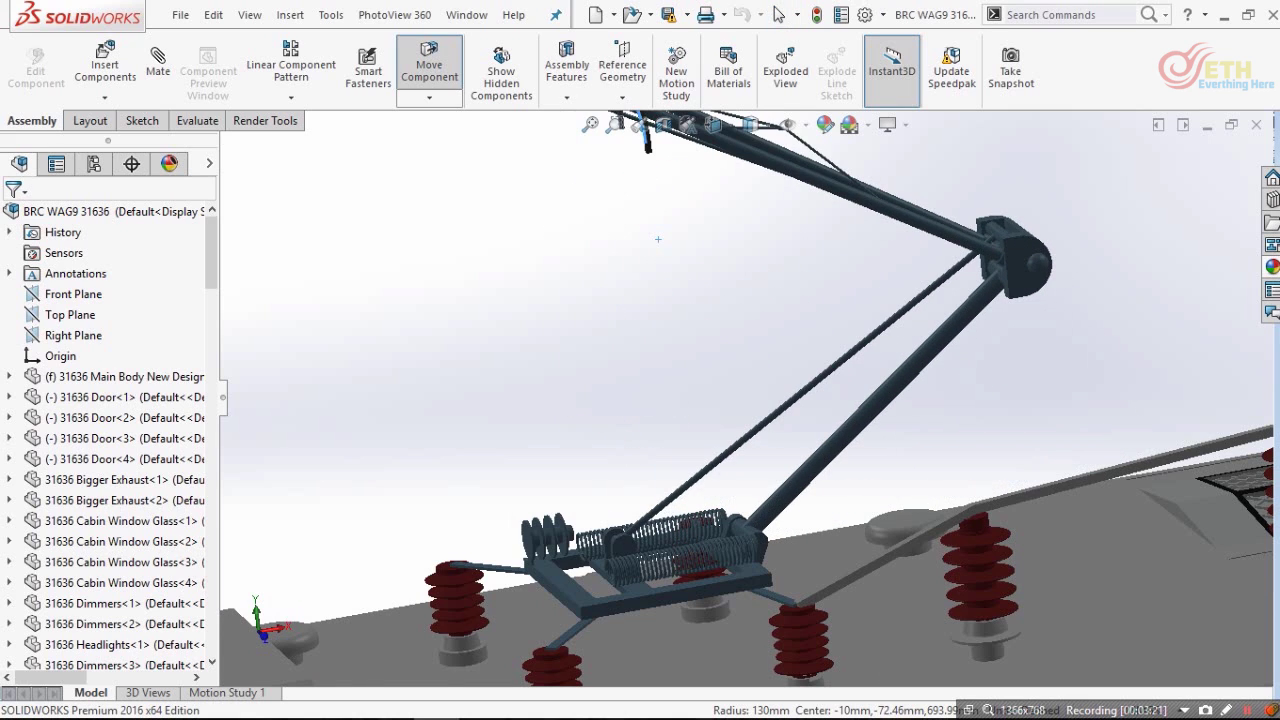
scroll(658, 239, up, 2)
scroll(683, 288, down, 1)
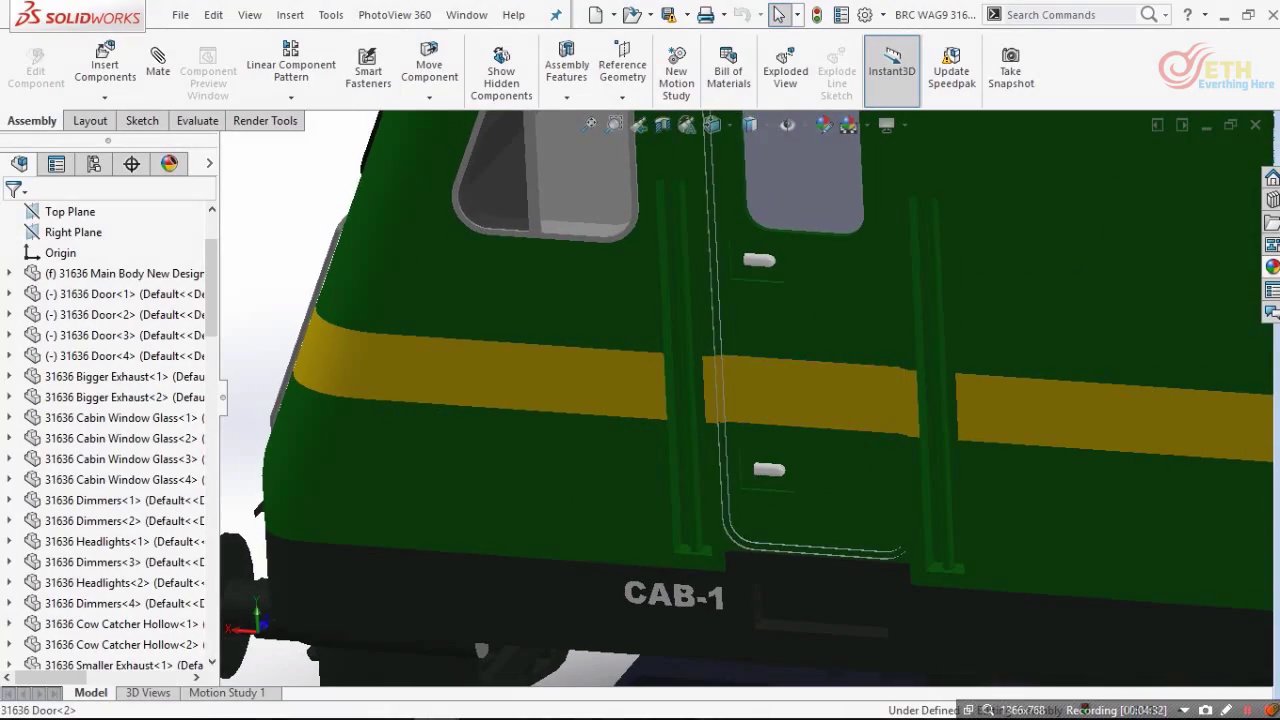
Step: Move the WAG9 locomotive's cab door beside the CAB-1 marking to demonstrate its opening
drag(760, 403, 756, 372)
scroll(760, 403, up, 1)
middle_drag(760, 403, 880, 450)
scroll(800, 330, down, 3)
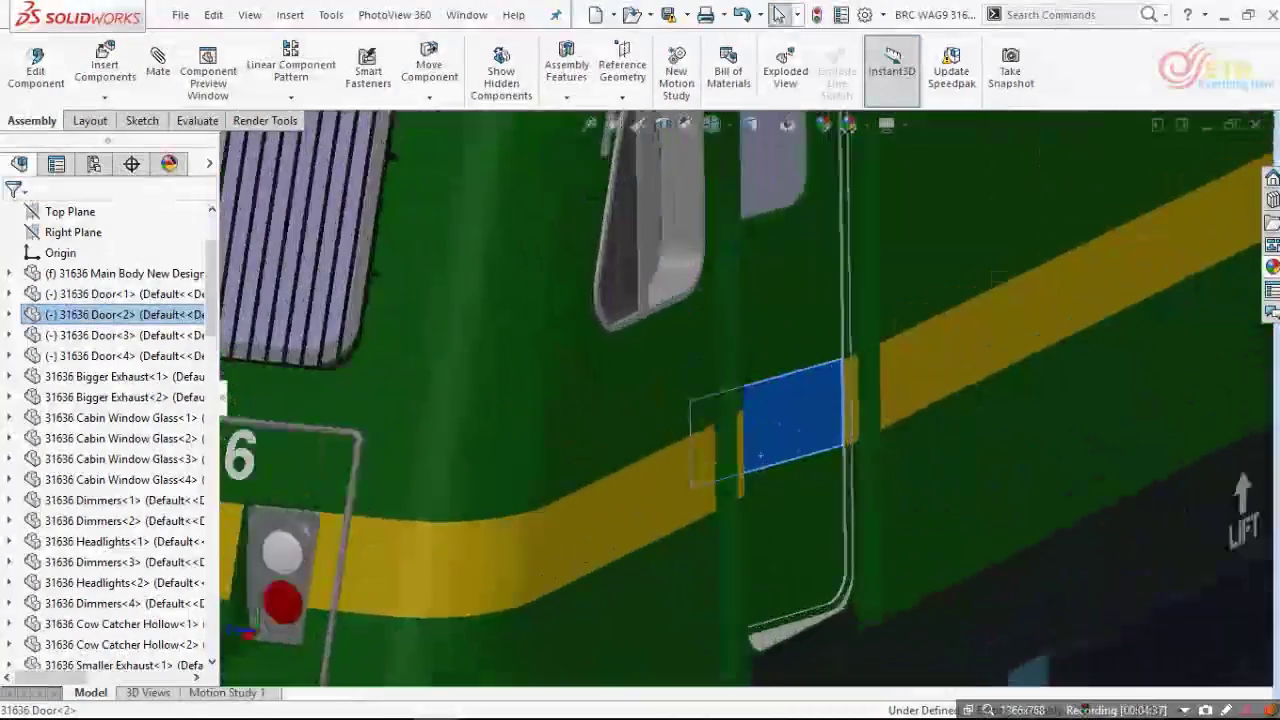
drag(760, 455, 772, 414)
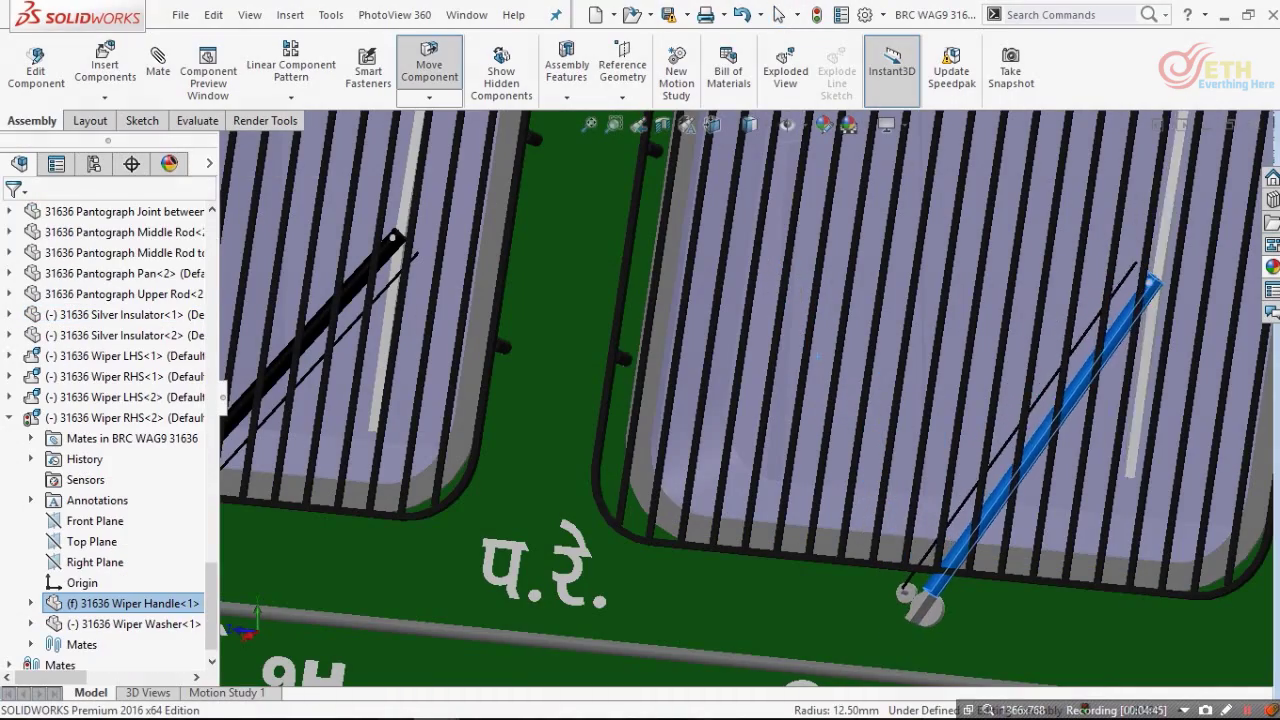
Step: Swing the wiper handle back and forth across the WAG9 windscreen above the number 31636, and fit the whole model in view
drag(1028, 435, 880, 400)
scroll(411, 520, up, 2)
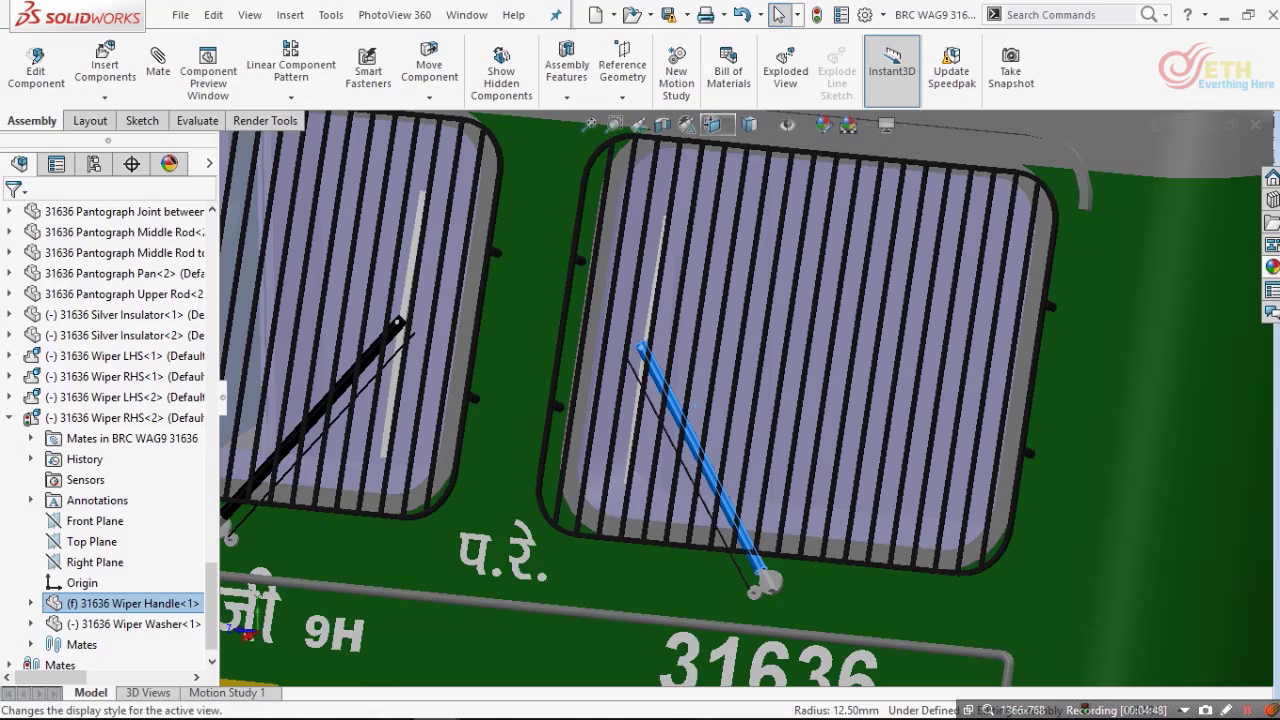
mouse_move(694, 405)
mouse_down()
mouse_move(712, 402)
mouse_move(675, 403)
mouse_up()
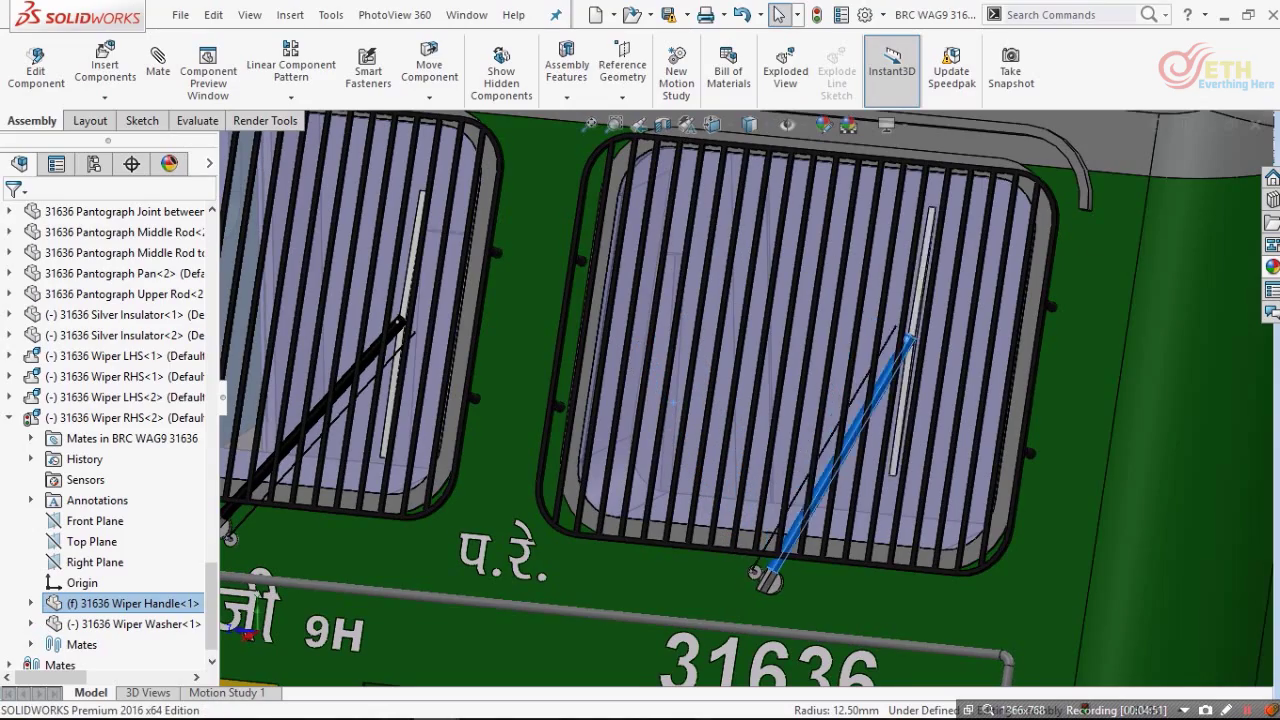
key(f)
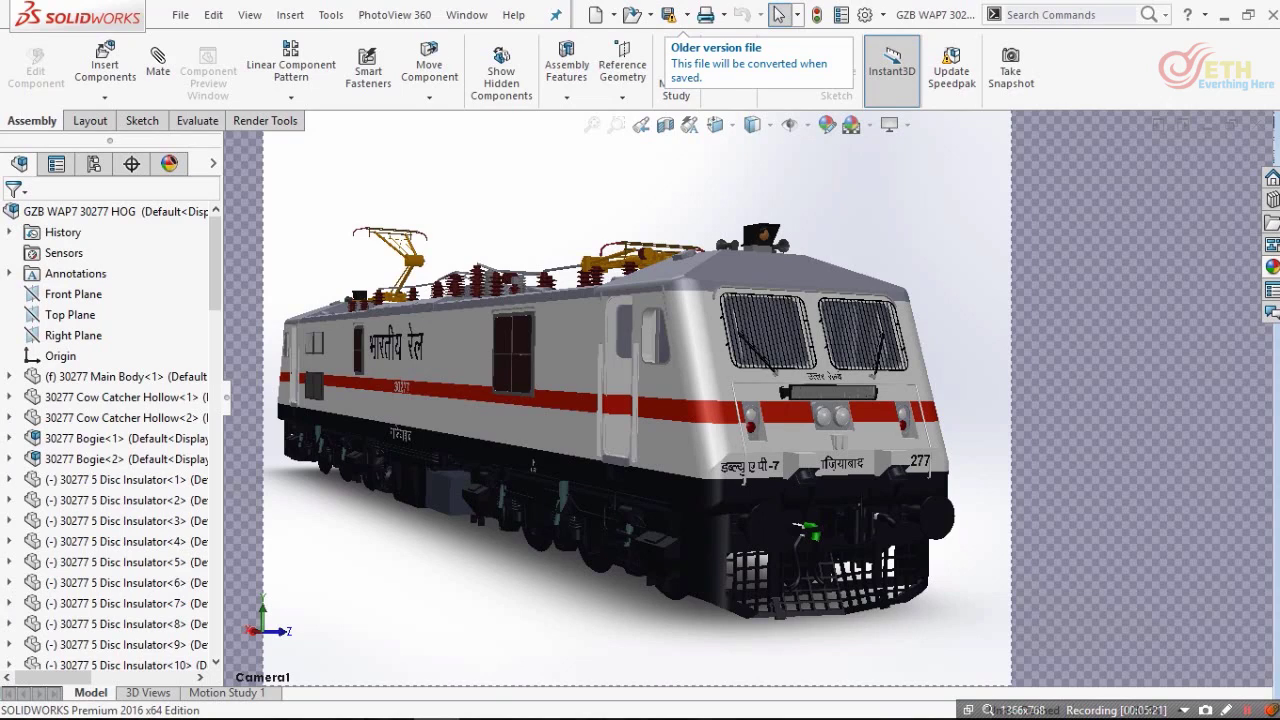
Step: View the GZB WAP7 30277 locomotive through Camera2 and Camera1, and in the isometric orientation
key(space)
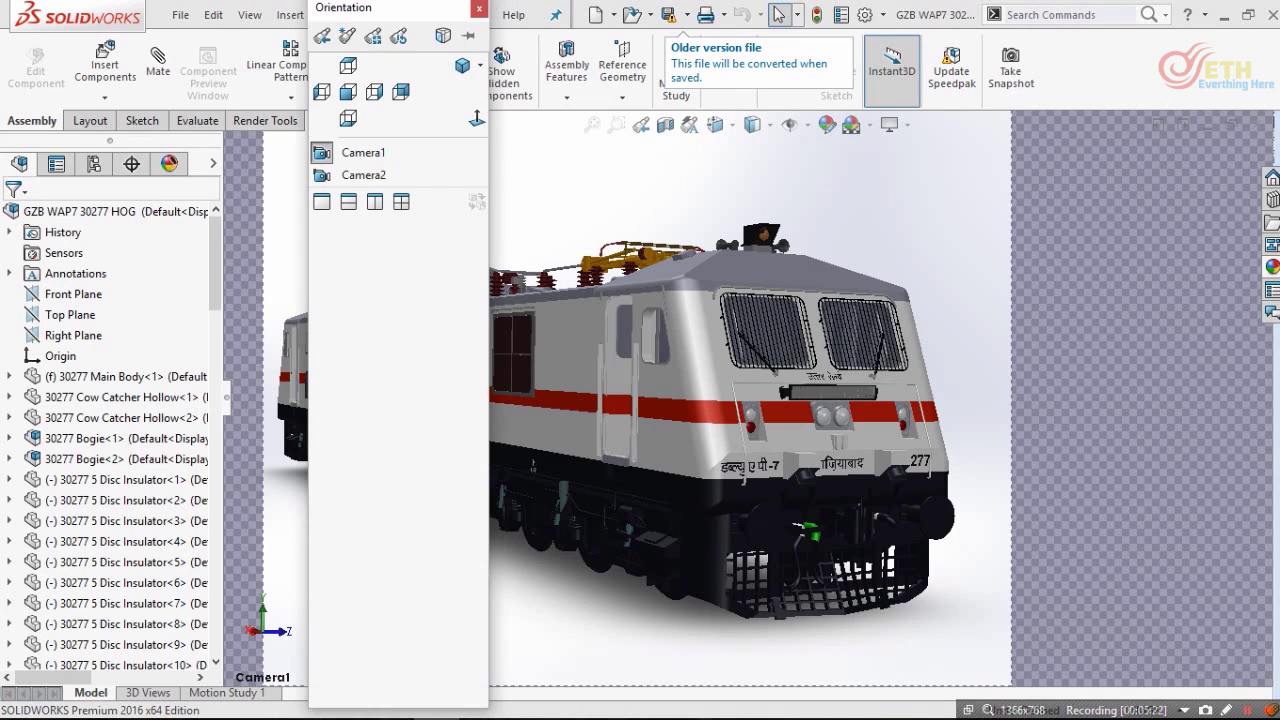
click(321, 175)
key(space)
click(237, 163)
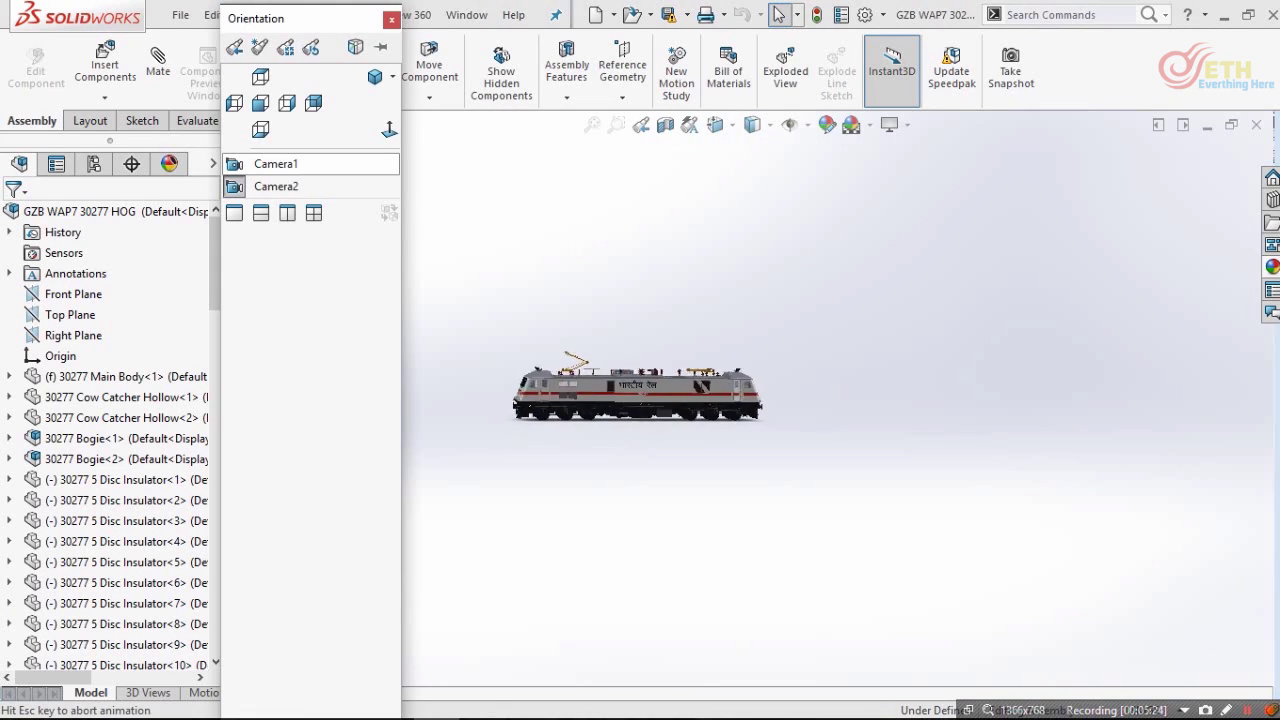
key(space)
click(297, 76)
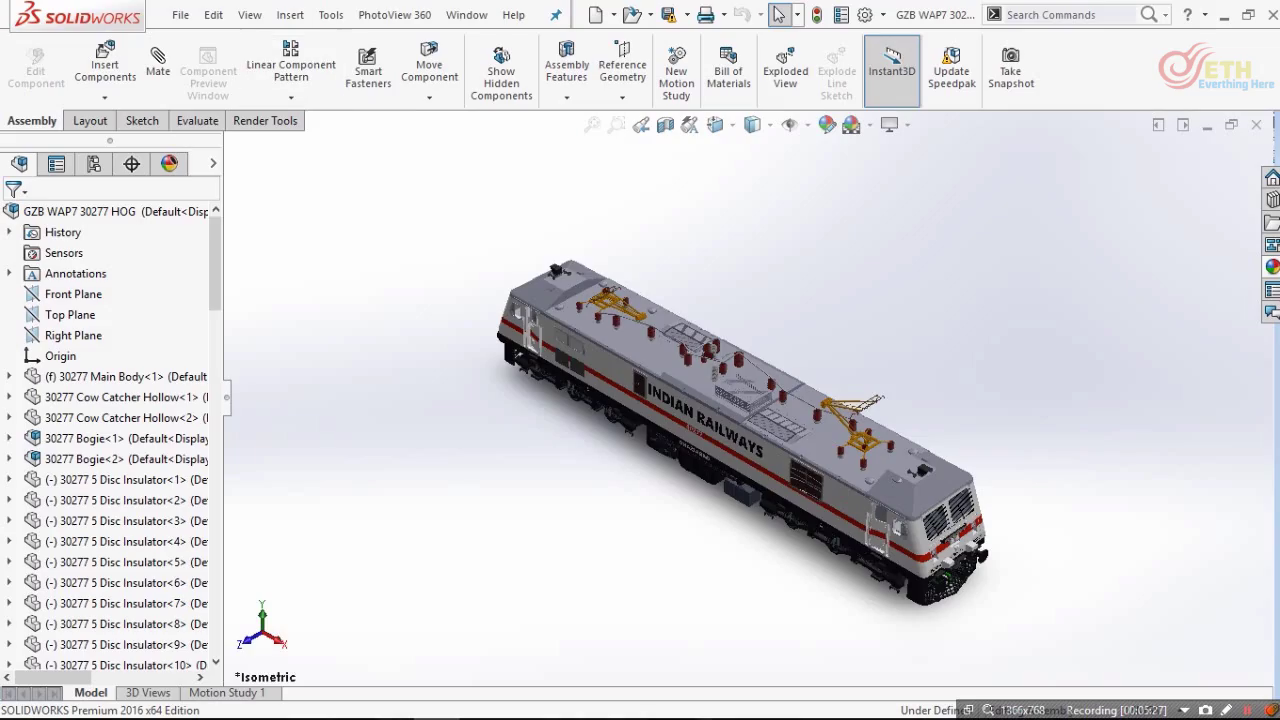
Step: Examine the WAP7 30277 locomotive's exterior up close and from several angles
middle_drag(662, 440, 720, 390)
scroll(662, 399, down, 5)
scroll(840, 405, up, 5)
middle_drag(840, 405, 880, 395)
middle_drag(600, 400, 650, 395)
scroll(726, 392, down, 5)
scroll(650, 395, up, 3)
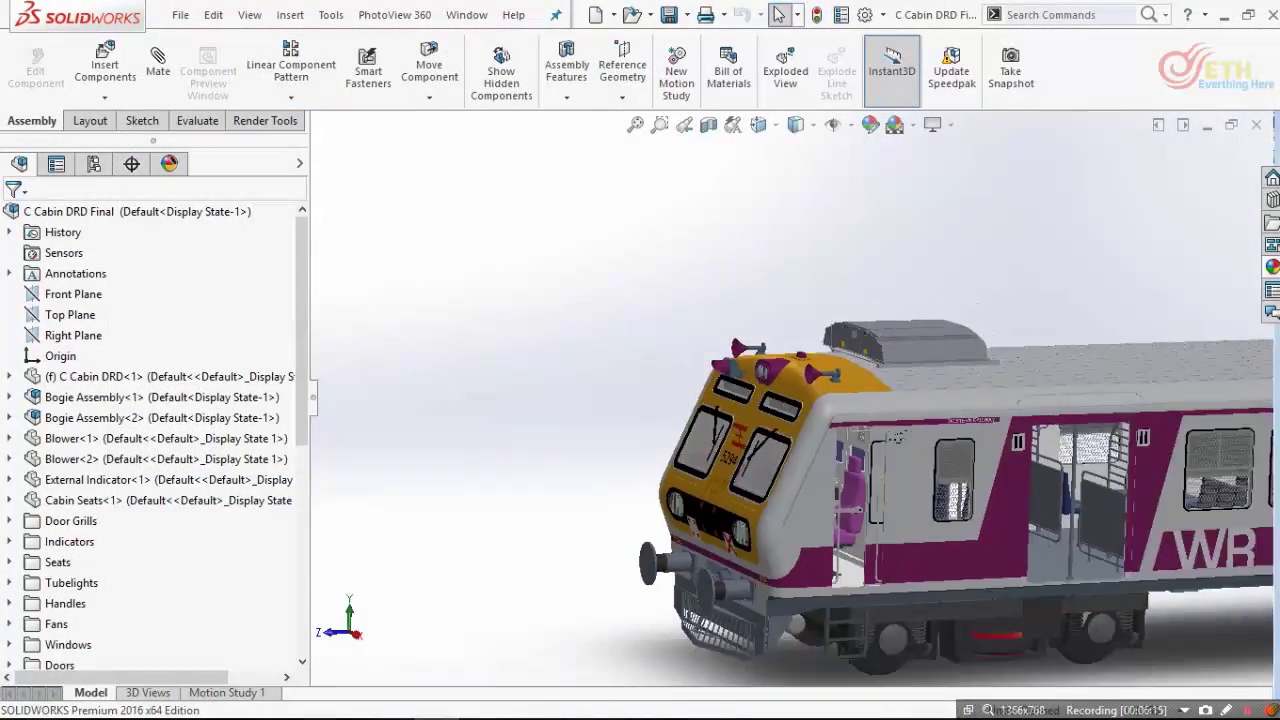
Step: Swing the wiper on the C Cabin DRD Final coach's windscreen to the right of the number 5294
middle_drag(700, 470, 857, 455)
scroll(857, 440, down, 10)
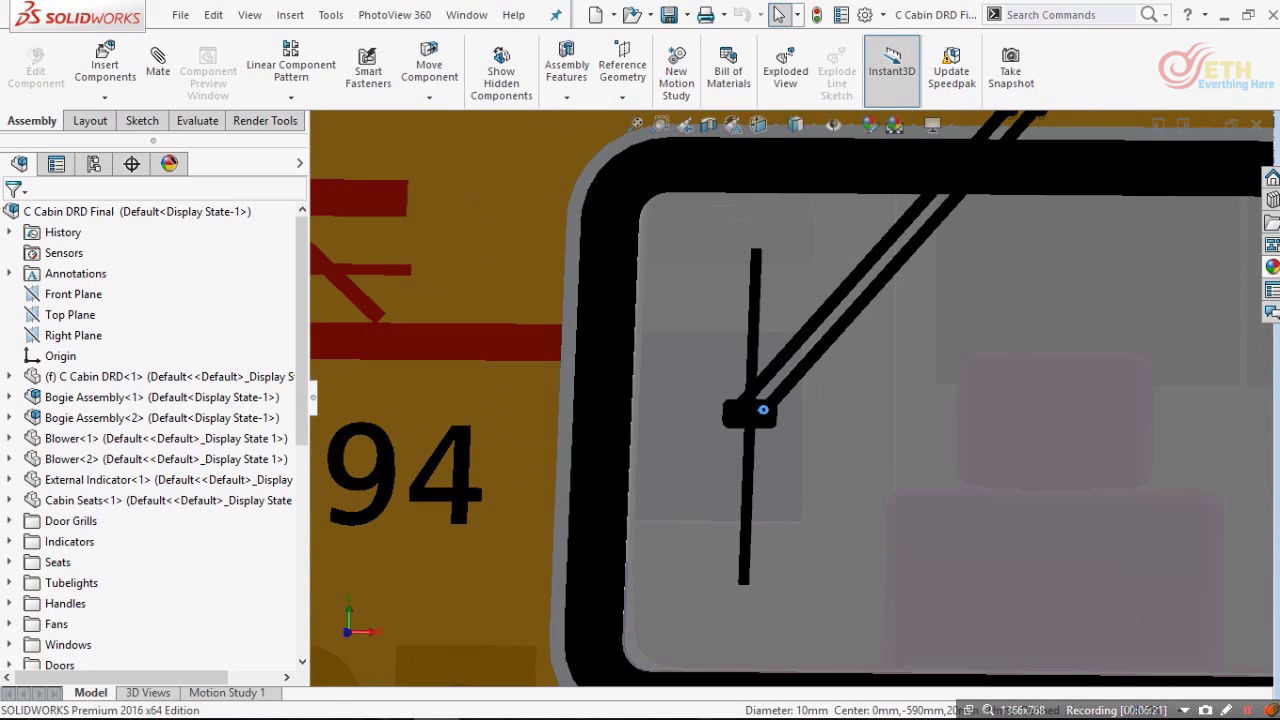
click(749, 413)
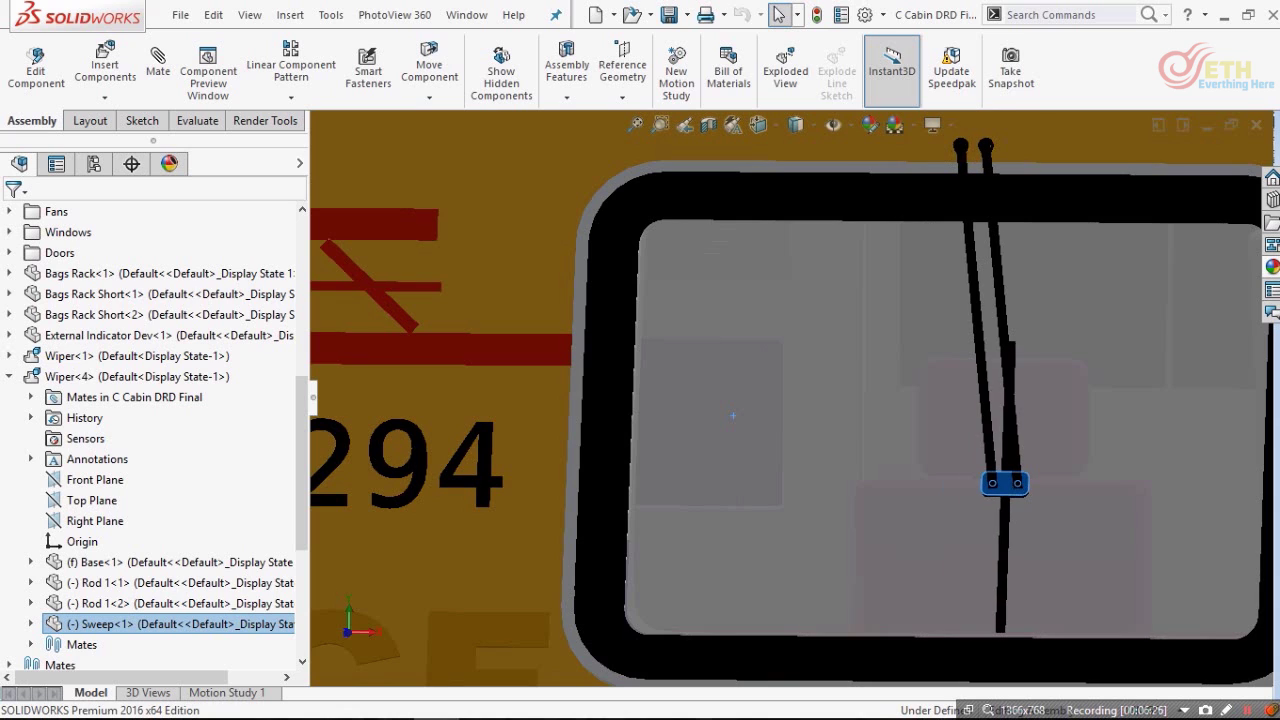
scroll(637, 404, down, 1)
click(1030, 370)
scroll(790, 395, up, 10)
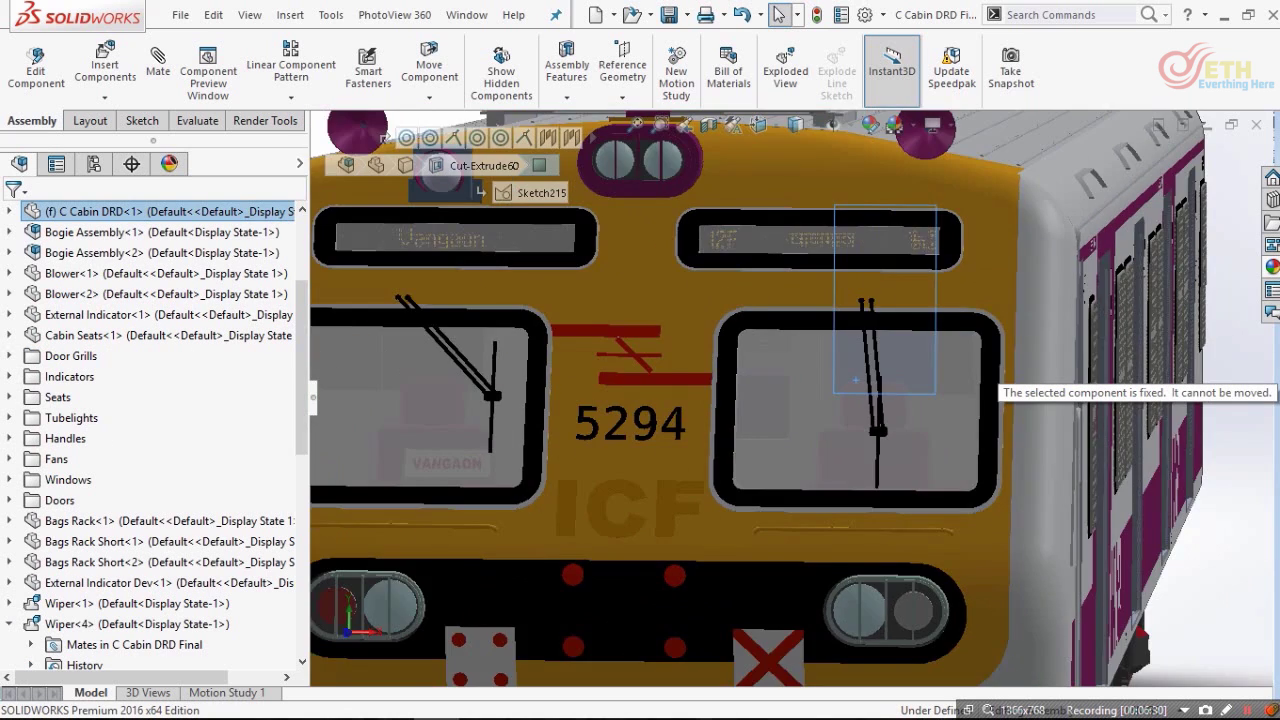
key(Escape)
Step: Swing the wiper across the coach's other windscreen, above the VANGAON sign
scroll(624, 397, down, 8)
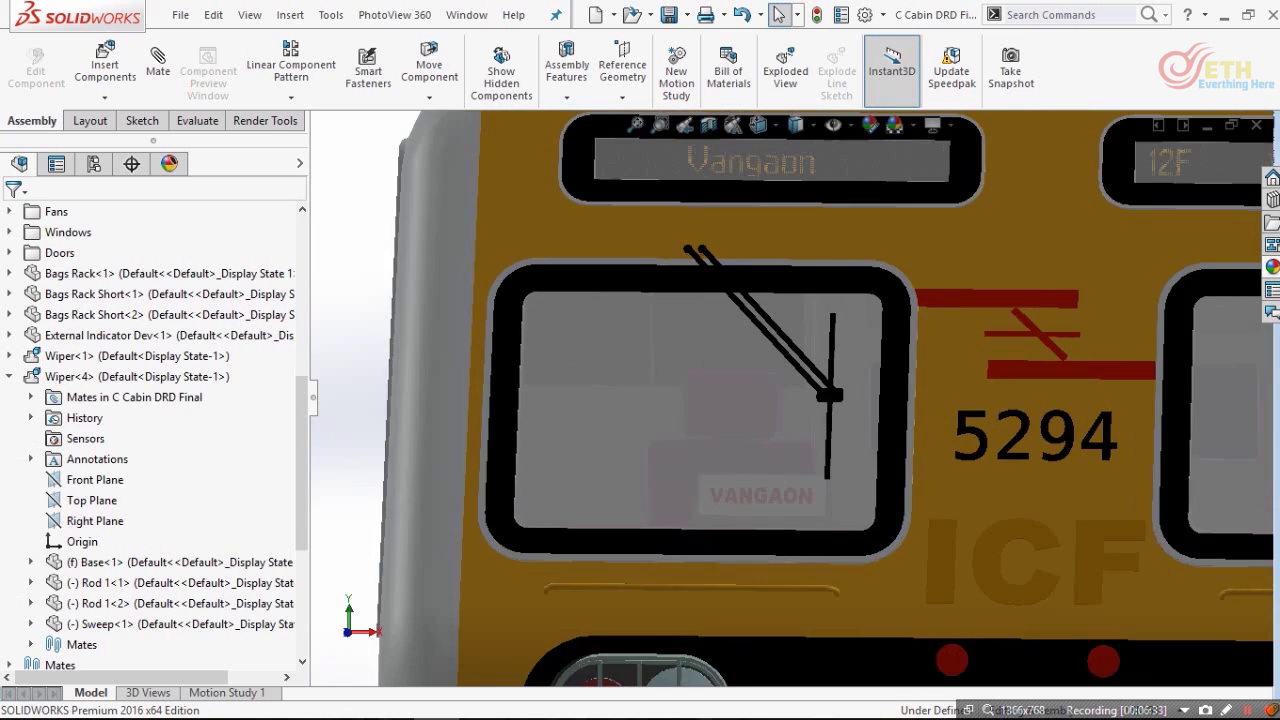
scroll(804, 385, up, 1)
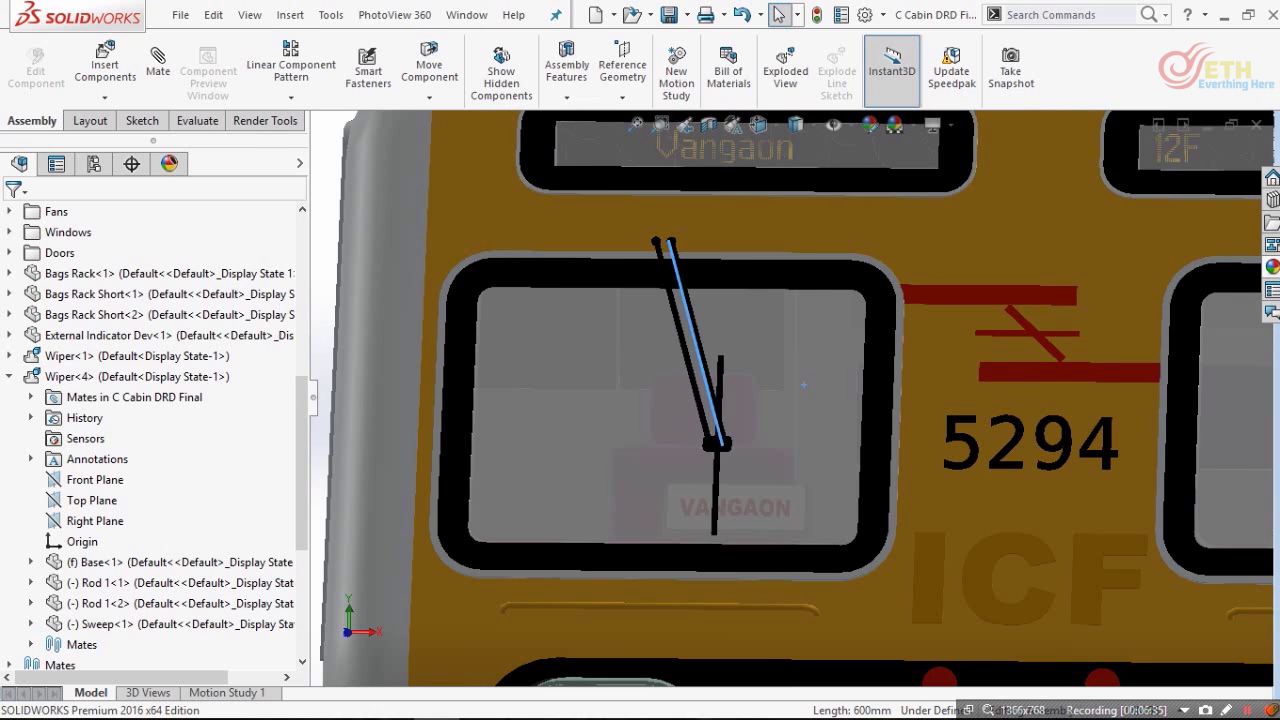
scroll(803, 384, up, 4)
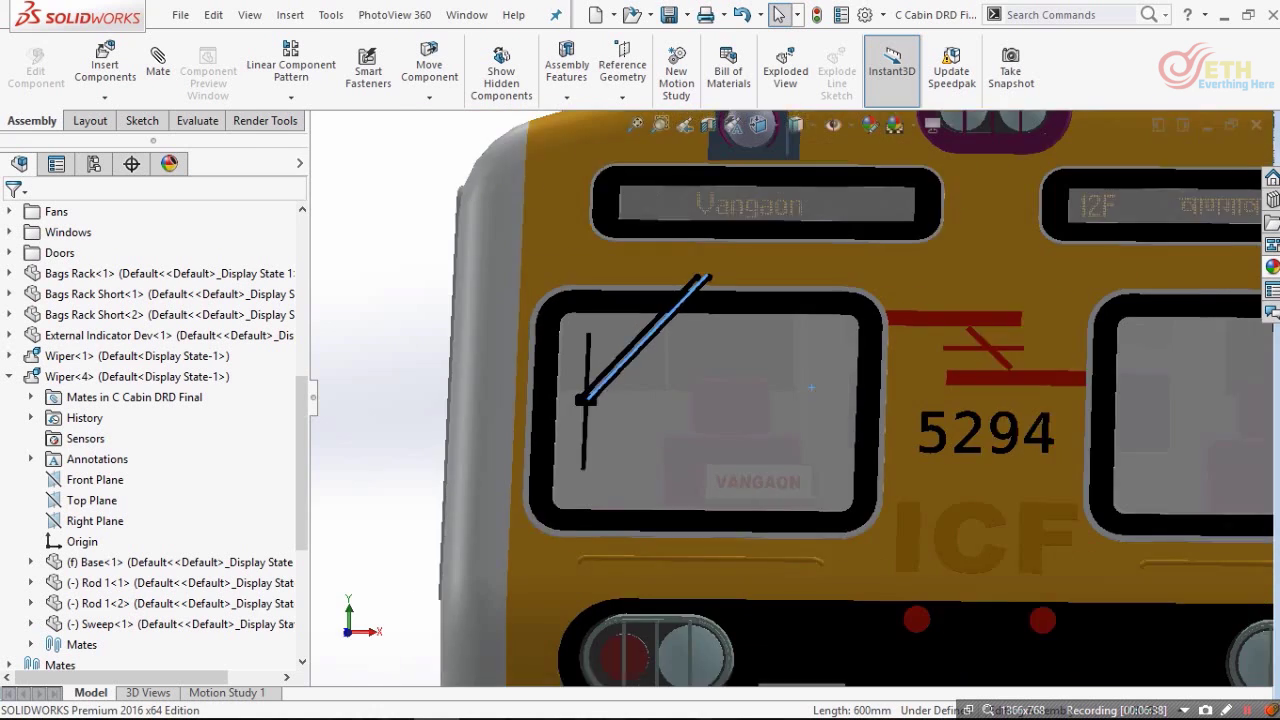
scroll(903, 450, down, 2)
middle_drag(903, 450, 806, 530)
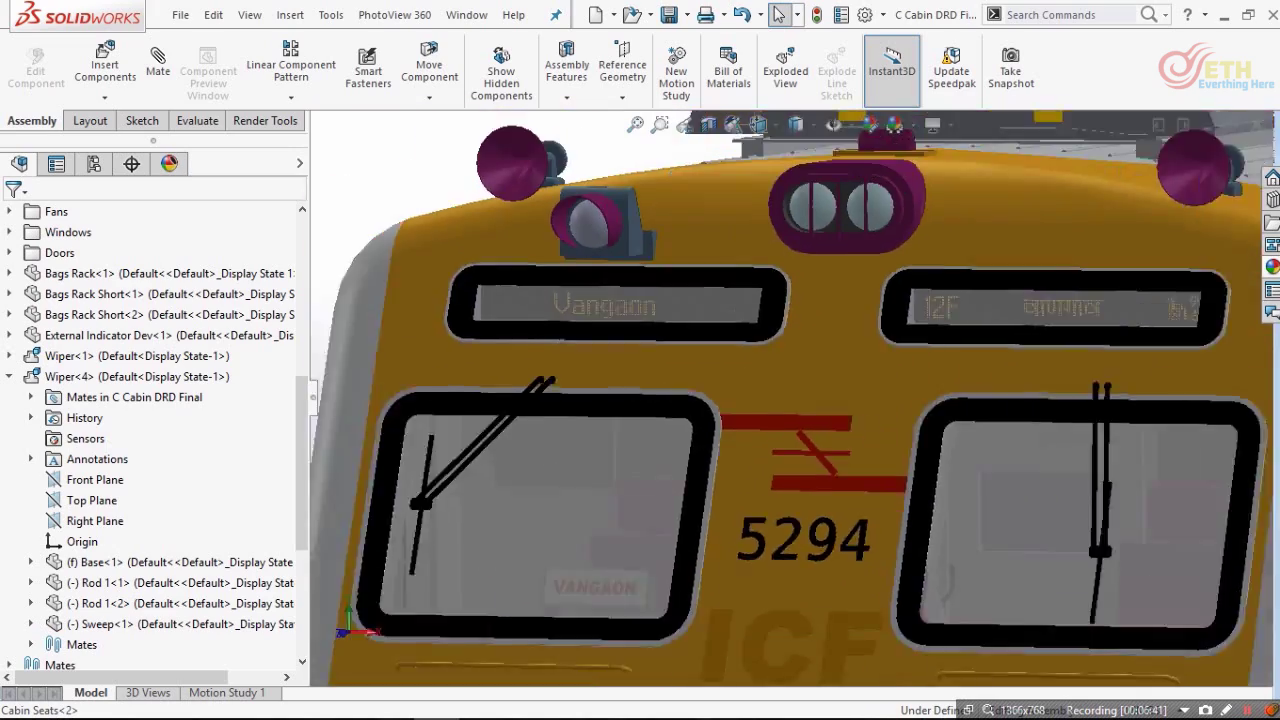
Step: Slide both purple door leaves shut across the coach's side doorway between the cab and the WR lettering
scroll(490, 130, down, 2)
scroll(791, 398, up, 5)
scroll(790, 409, up, 4)
middle_drag(860, 430, 640, 435)
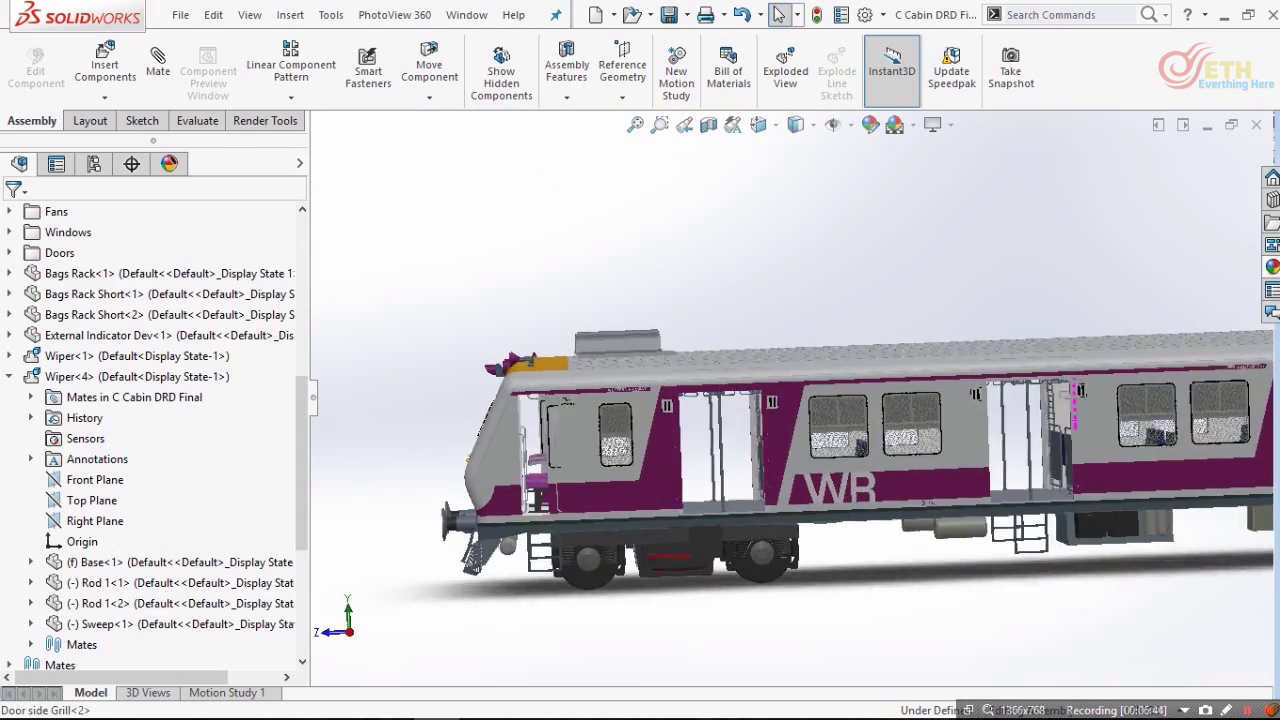
scroll(743, 448, down, 4)
scroll(800, 480, up, 2)
middle_drag(800, 480, 800, 530)
scroll(716, 564, down, 4)
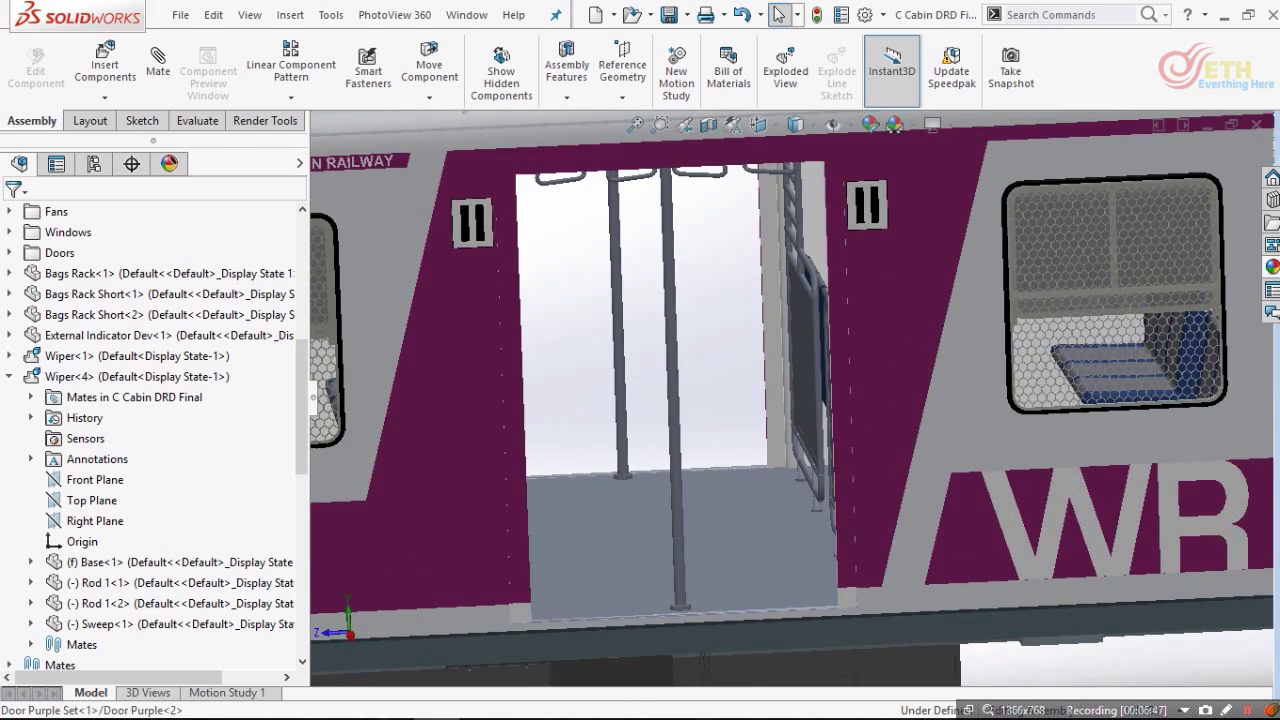
drag(841, 570, 690, 576)
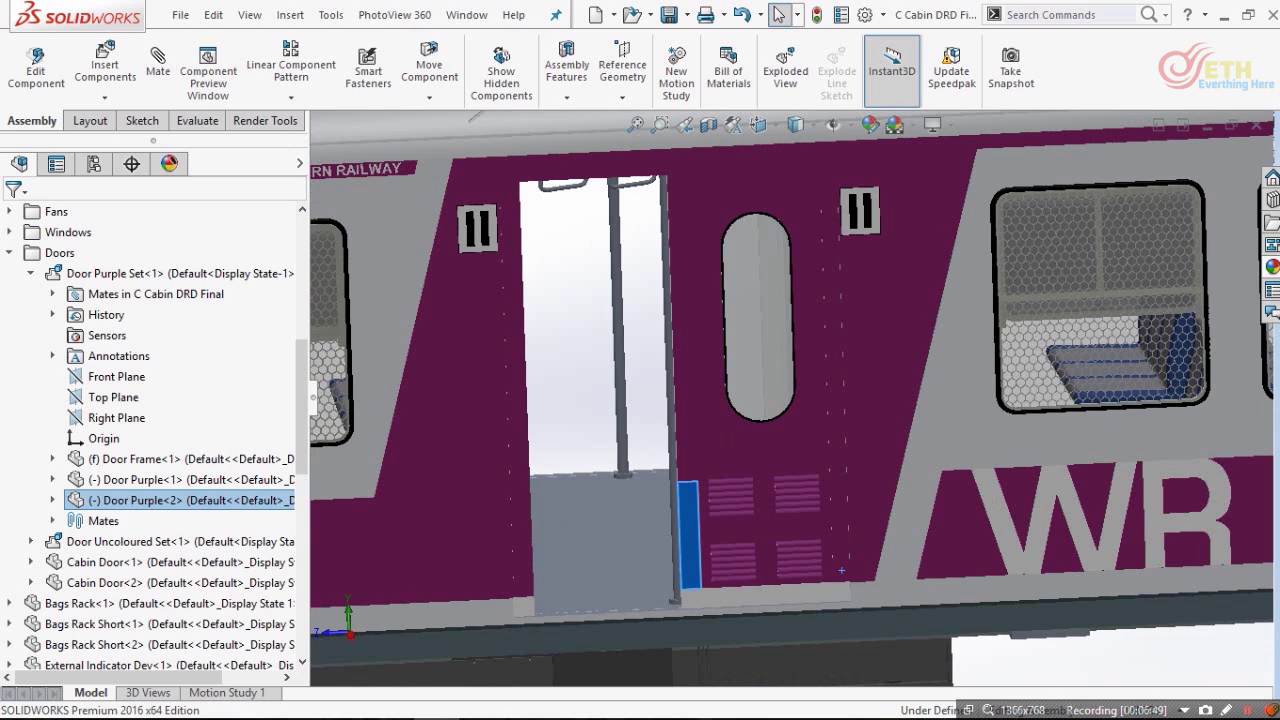
drag(401, 568, 567, 568)
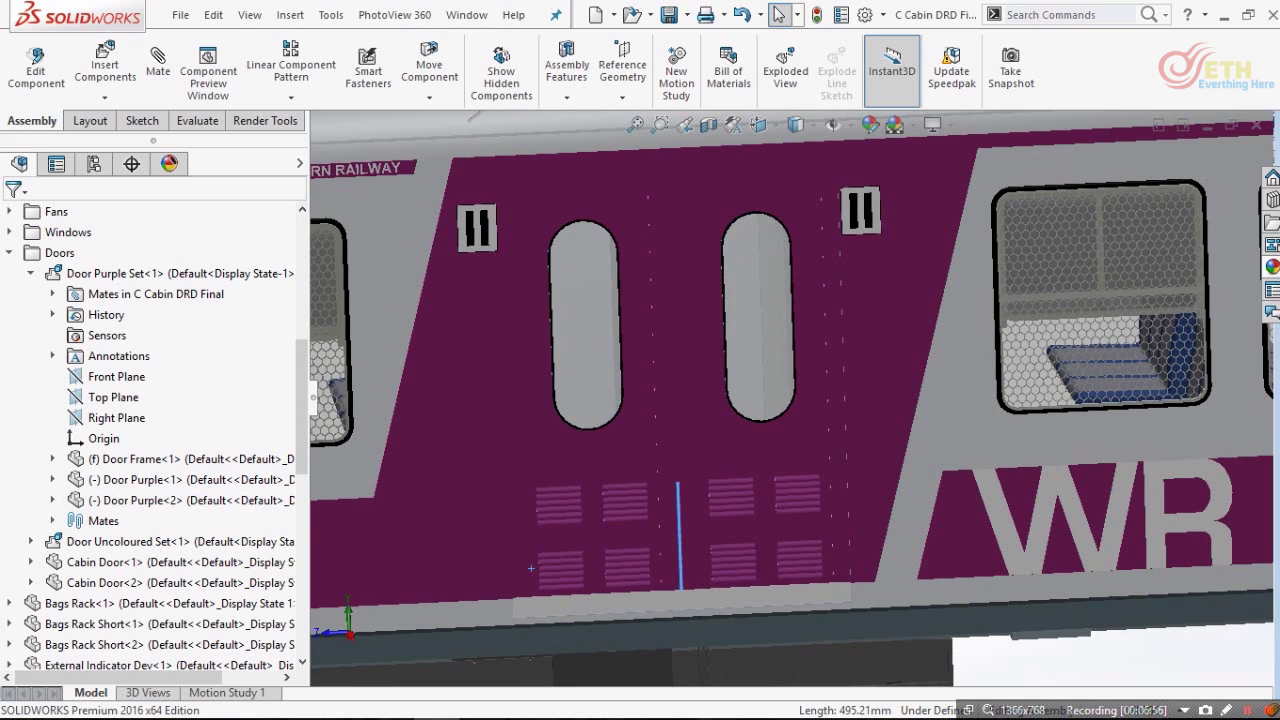
Step: Slide the cabin door on the coach's side shut behind the cab's handrails
scroll(760, 408, up, 6)
scroll(450, 450, down, 6)
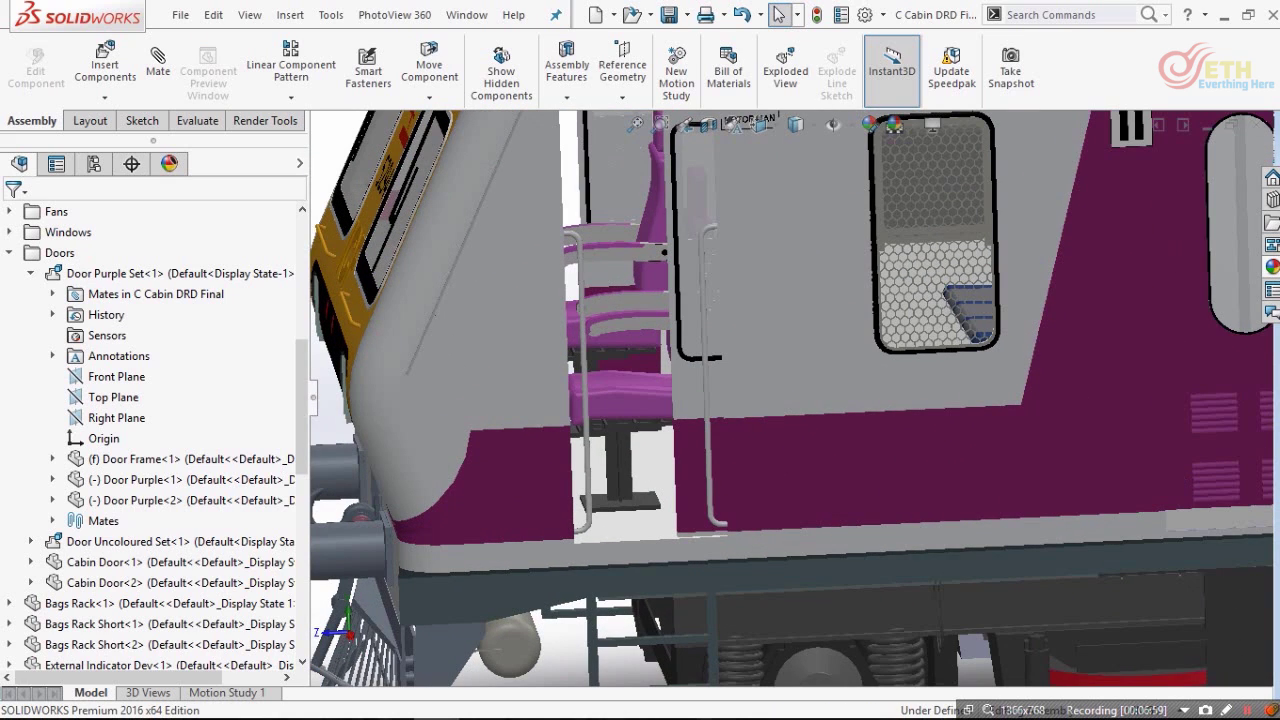
click(110, 582)
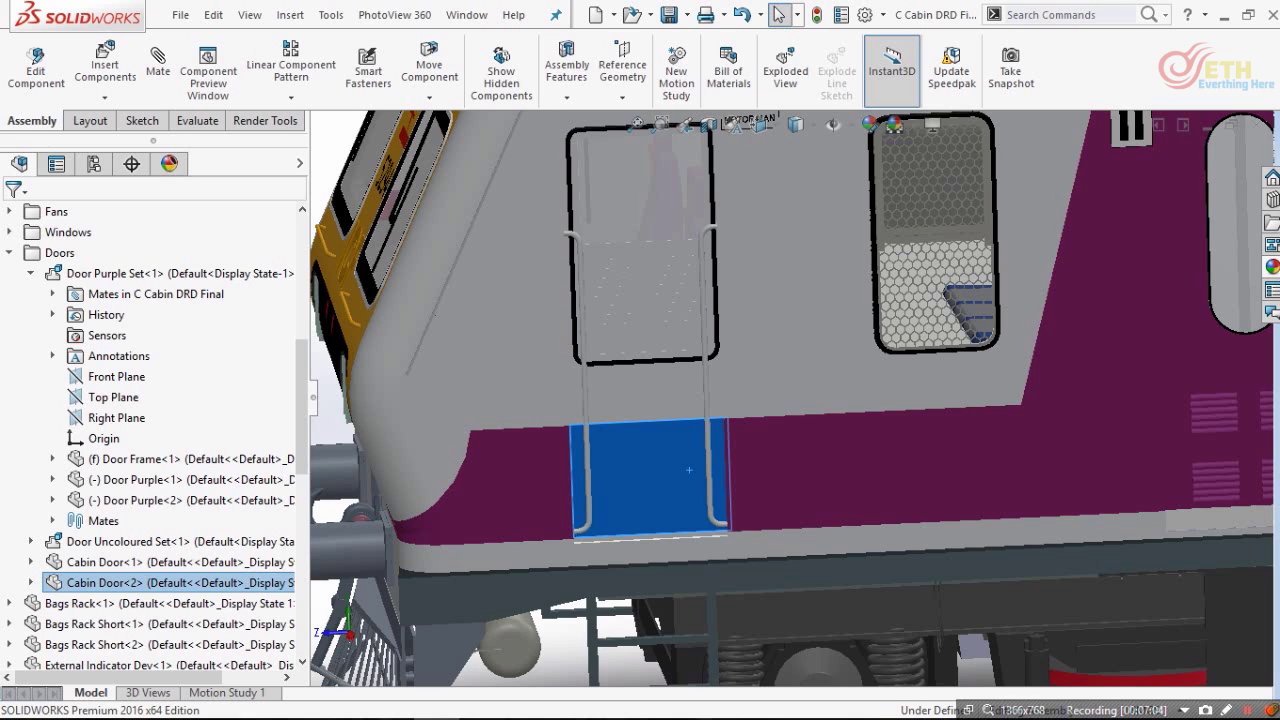
scroll(726, 416, up, 6)
key(Escape)
Step: View the C Cabin DRD Final coach from outside, its passenger interior through Camera1 and its driver's cab through Camera2
middle_drag(900, 420, 1049, 438)
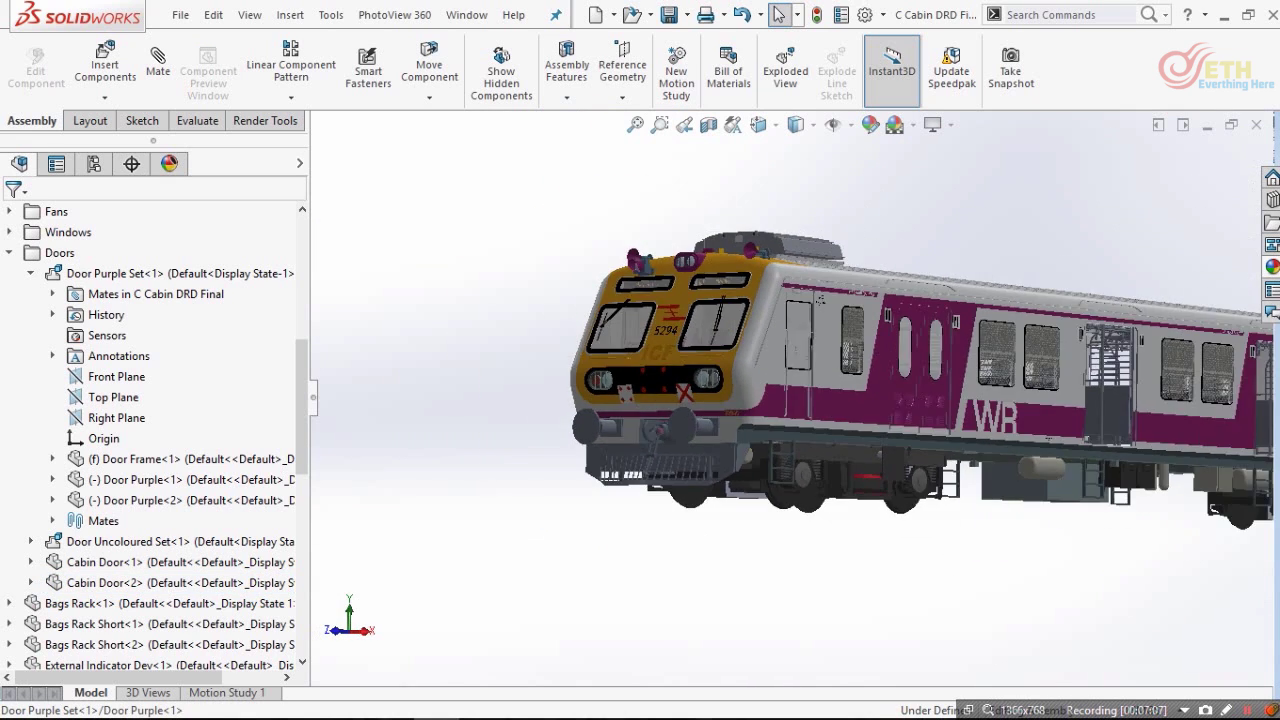
scroll(1185, 395, down, 2)
scroll(700, 425, up, 5)
scroll(994, 386, down, 2)
key(space)
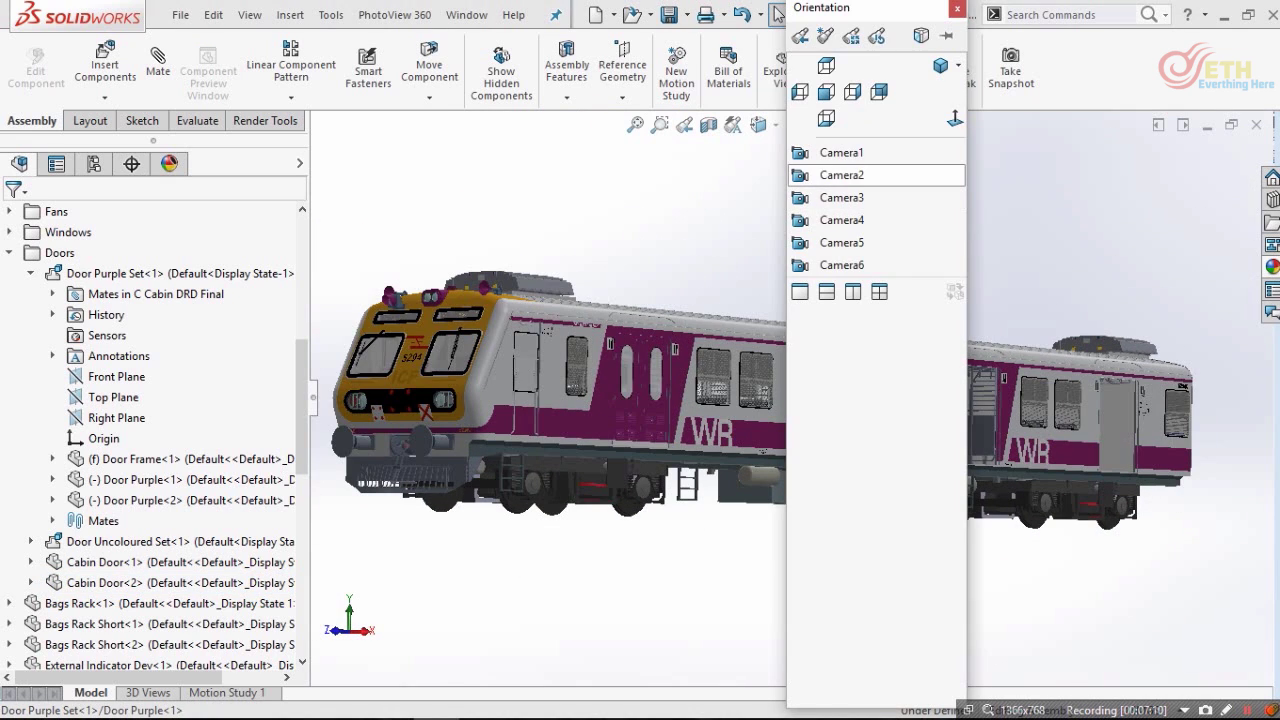
click(841, 152)
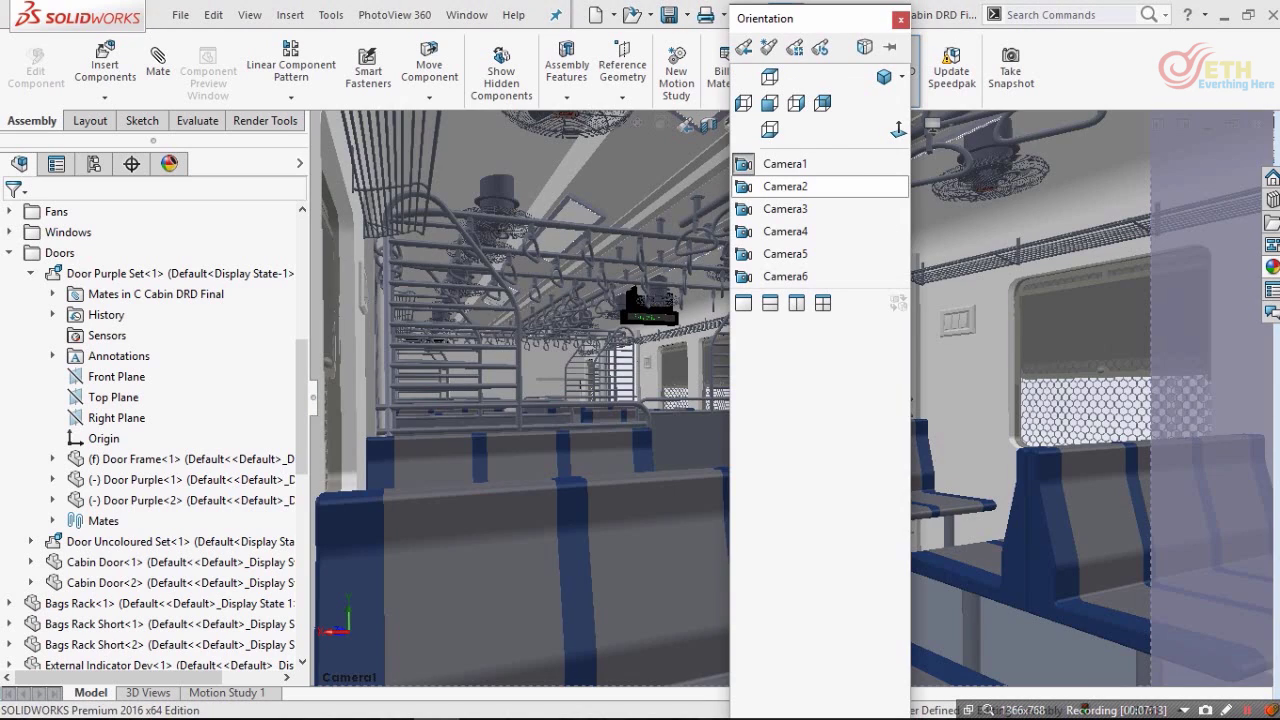
click(785, 186)
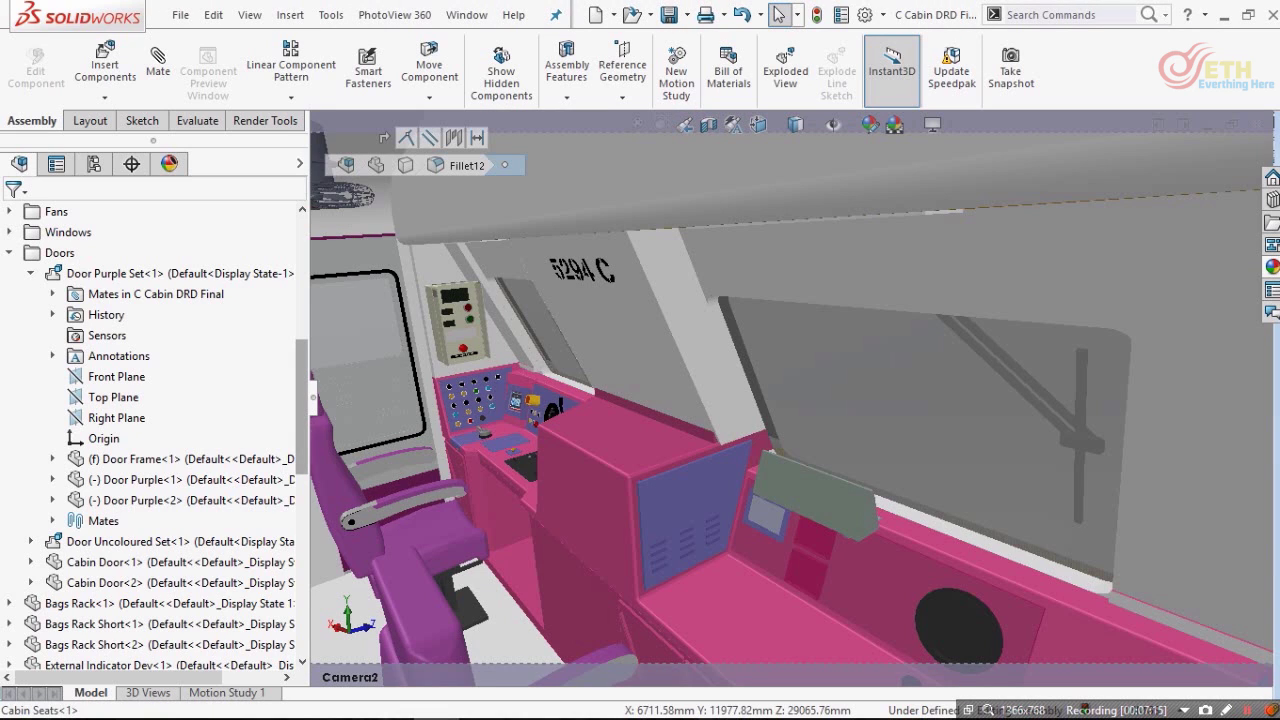
Step: Narrow the feature tree and view the coach through Camera3, Camera4, Camera5 and Camera6 in turn
drag(310, 397, 216, 397)
key(space)
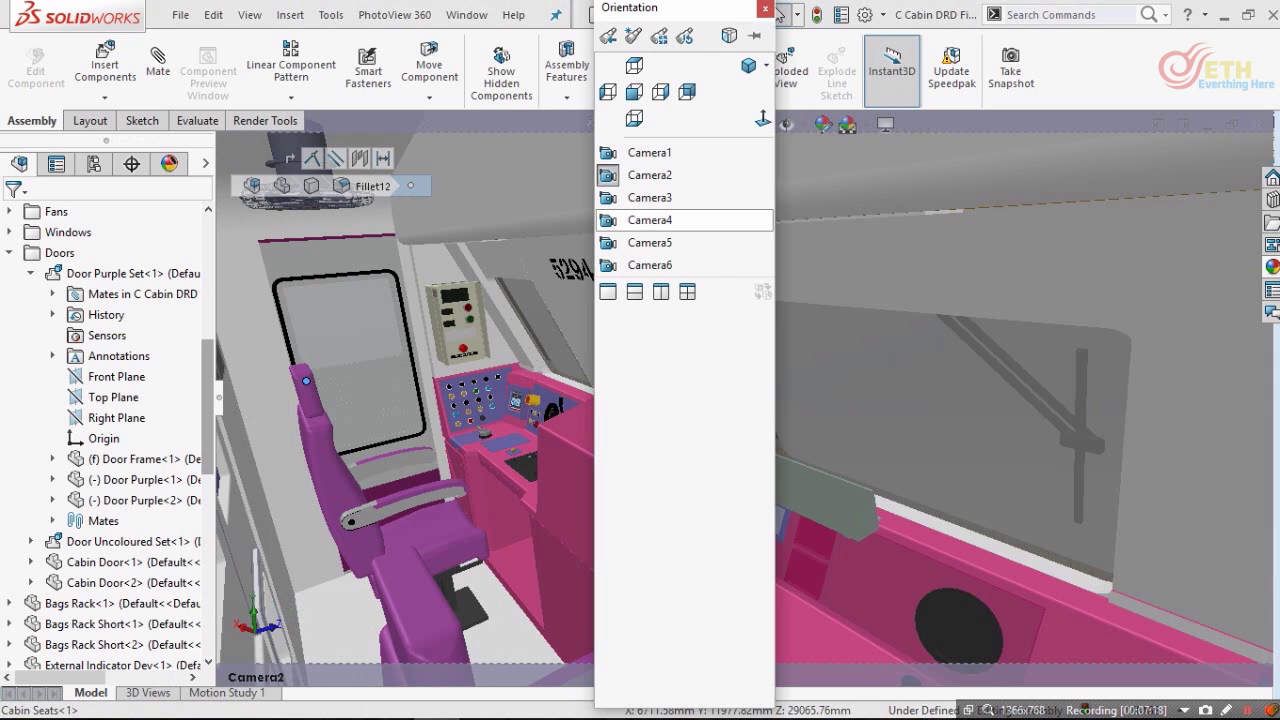
click(650, 197)
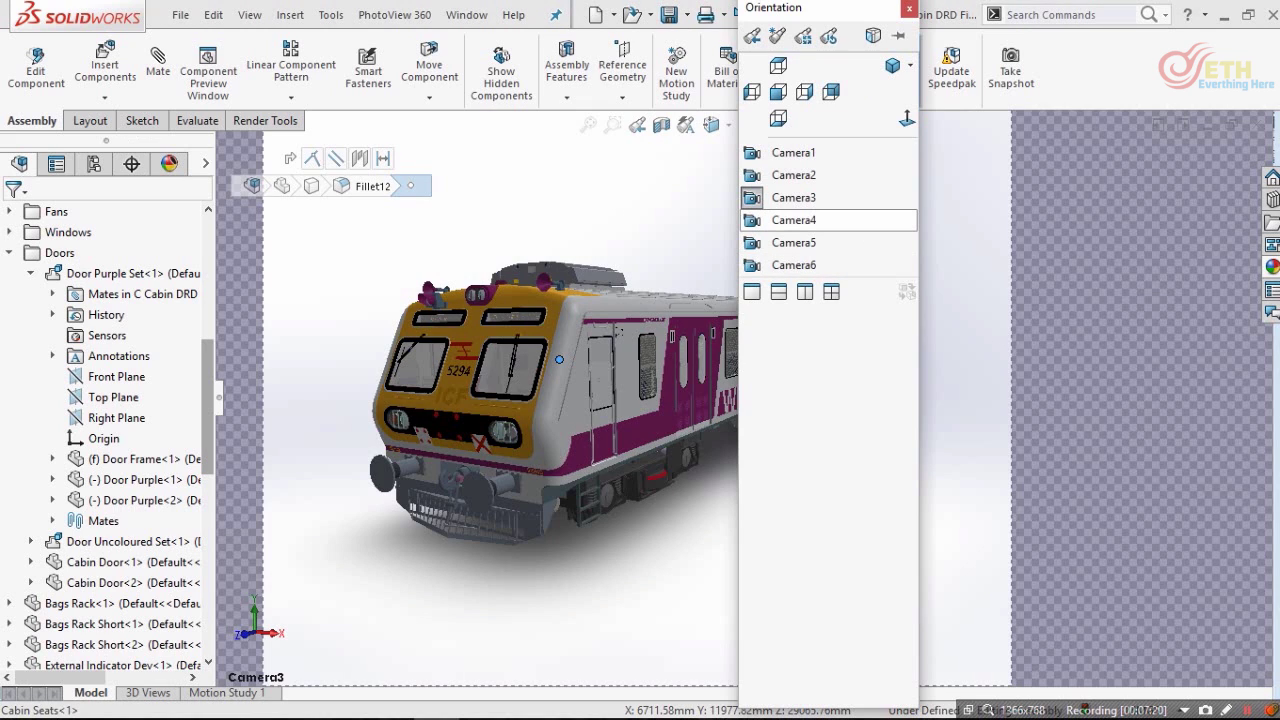
click(793, 220)
key(space)
click(667, 254)
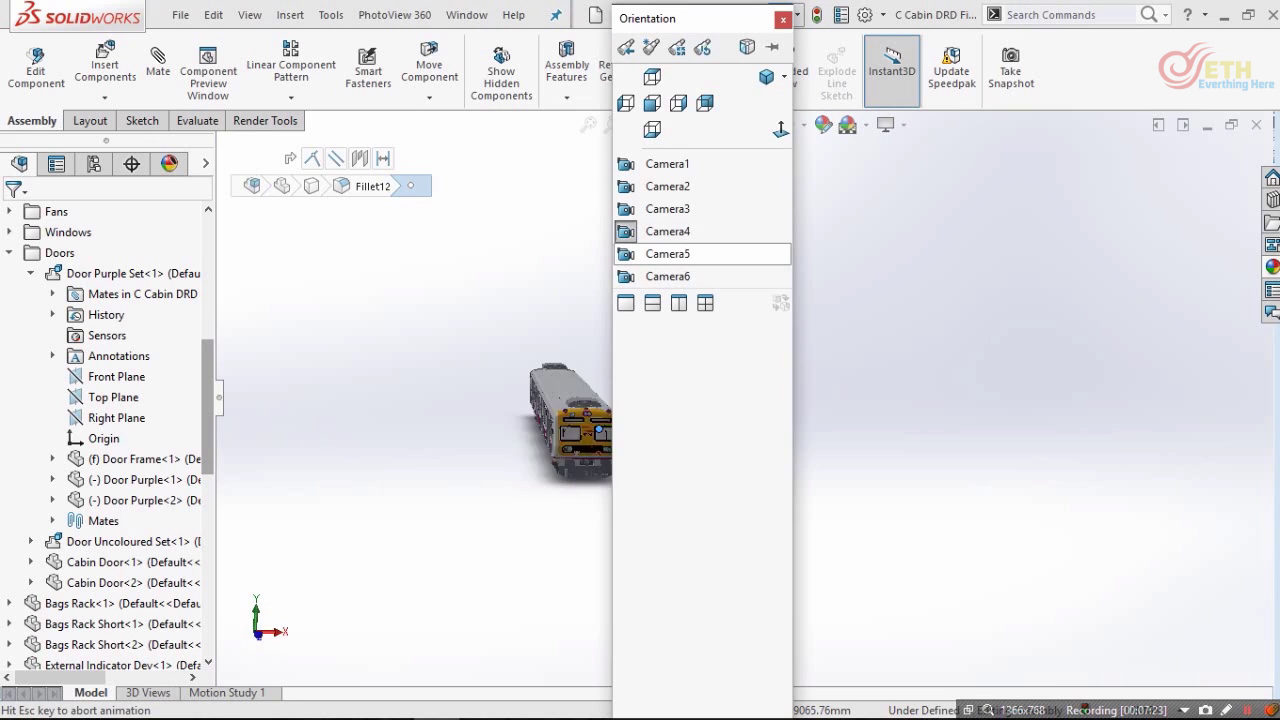
key(space)
click(689, 266)
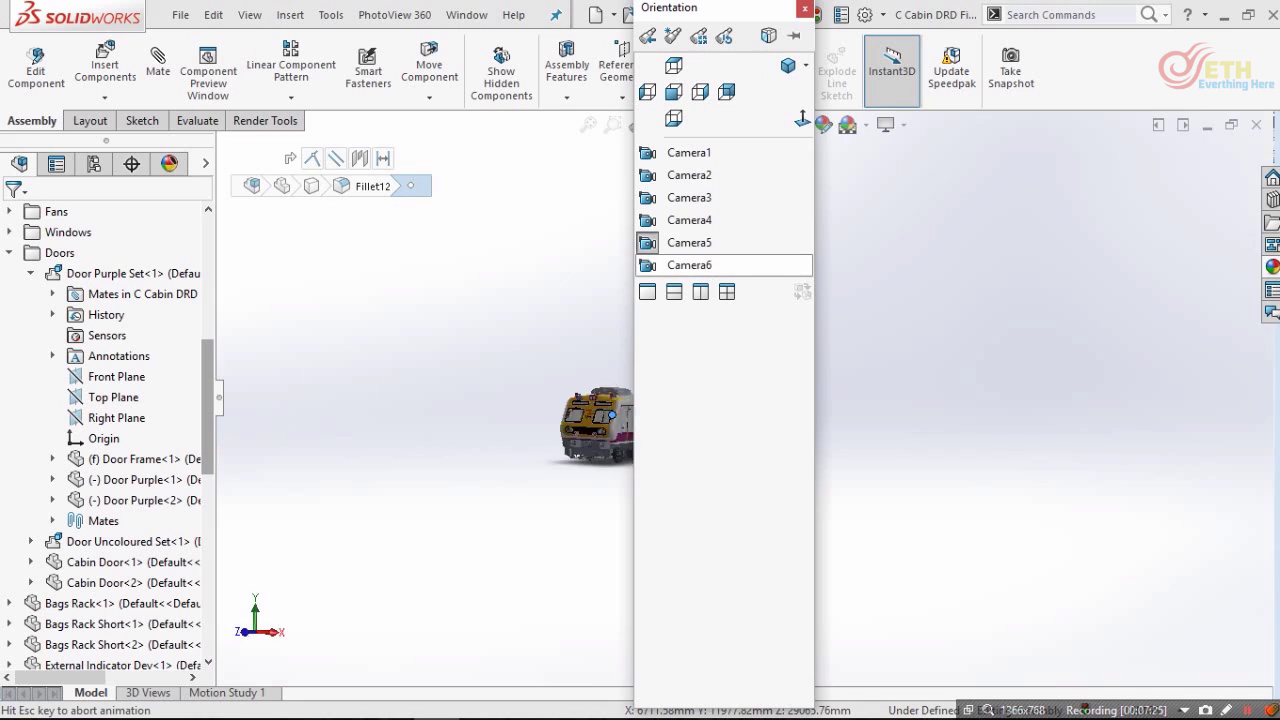
Step: View the coach again through Camera4, Camera3 and the driver's cab Camera2
key(space)
click(579, 231)
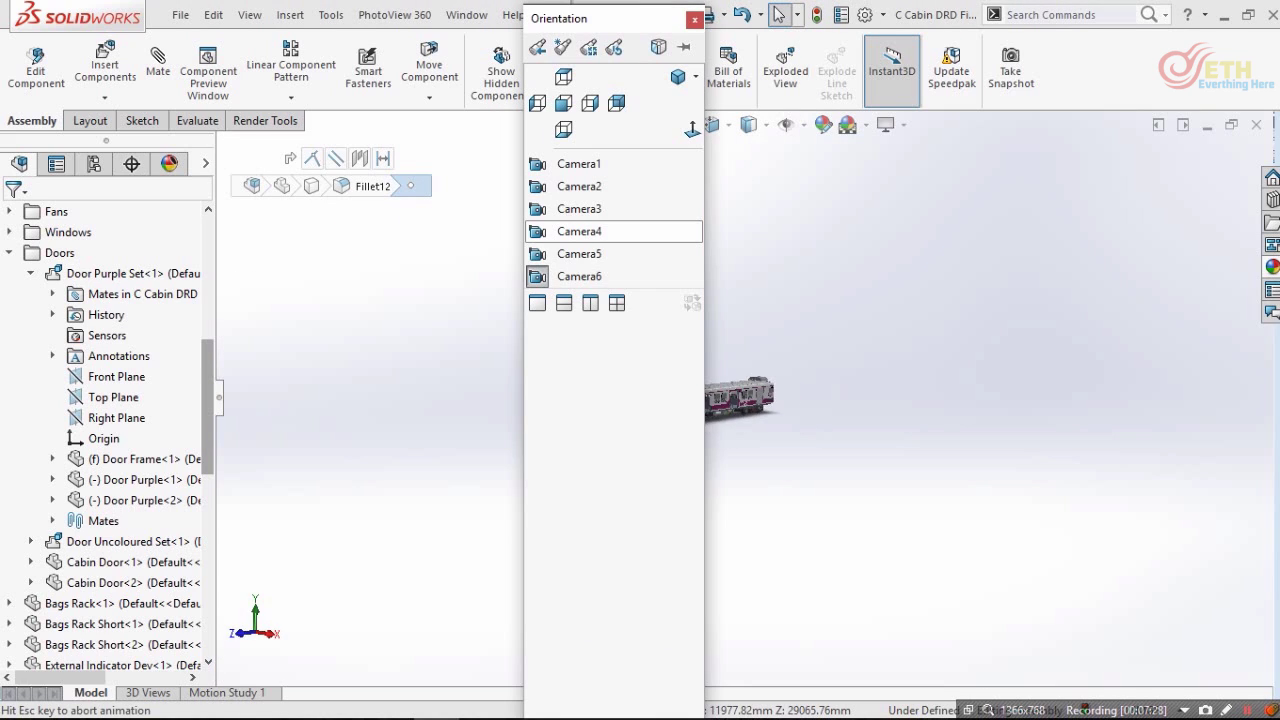
key(space)
click(481, 197)
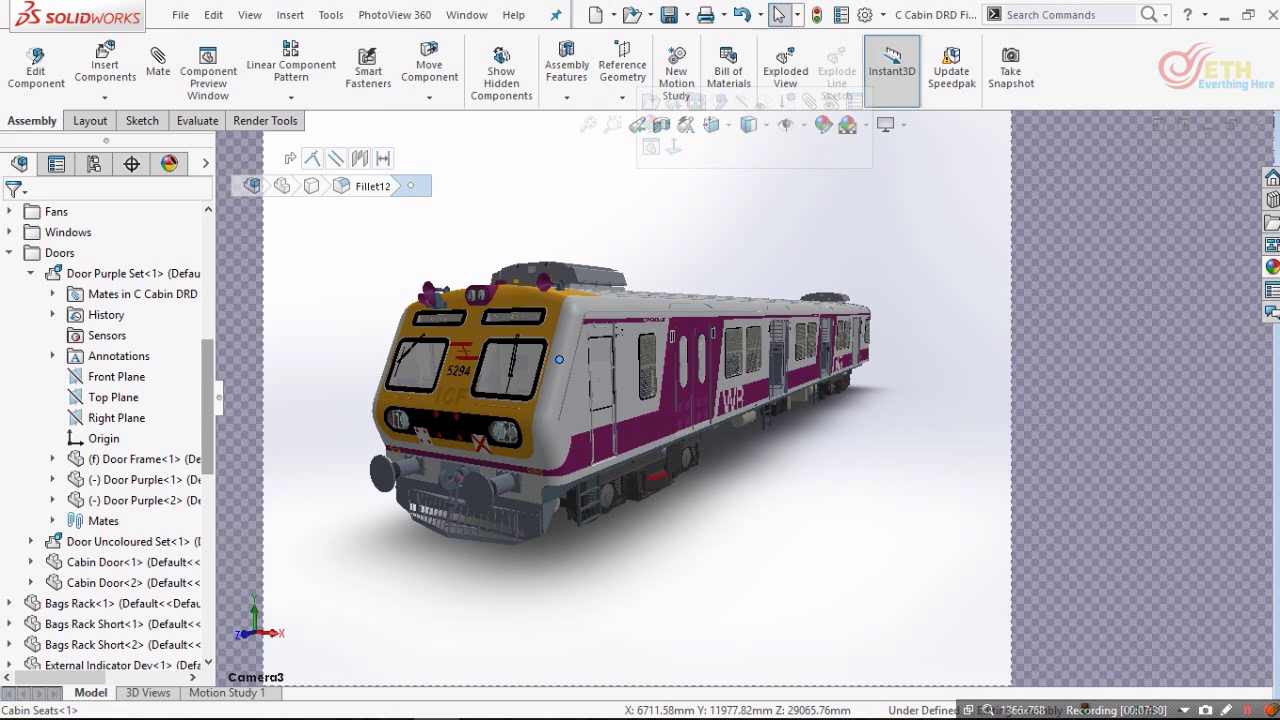
key(space)
click(484, 174)
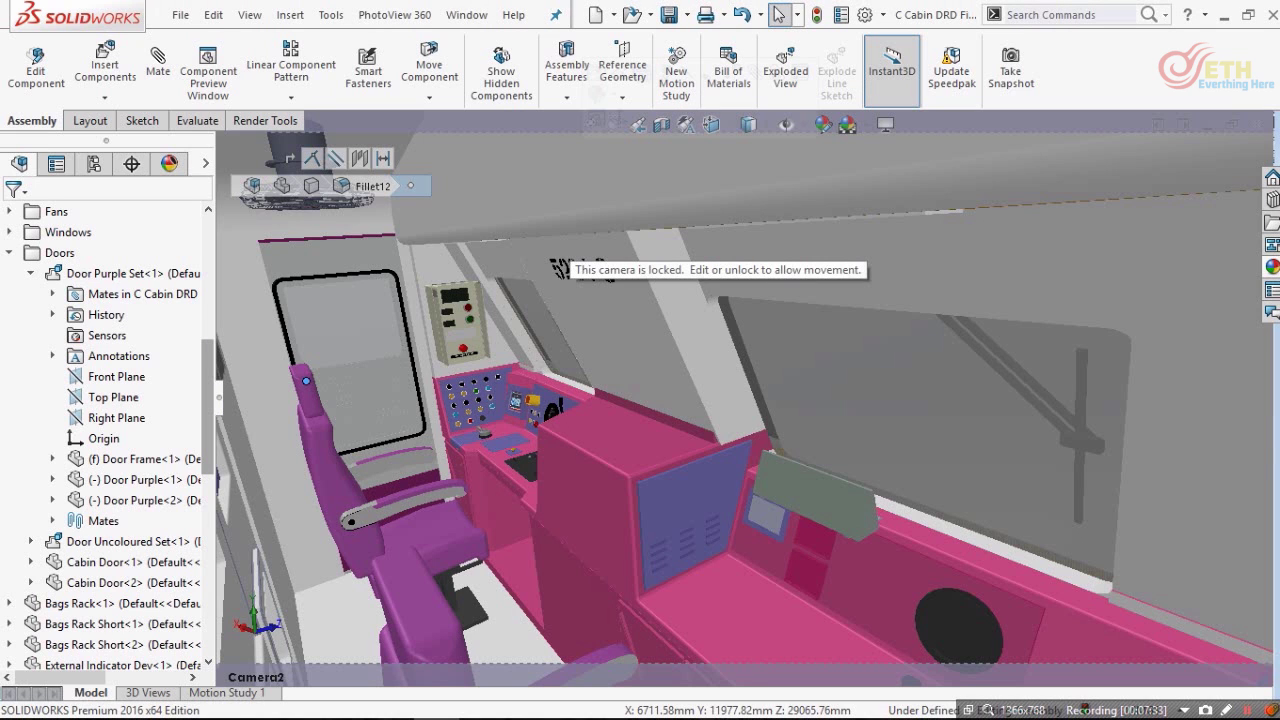
key(space)
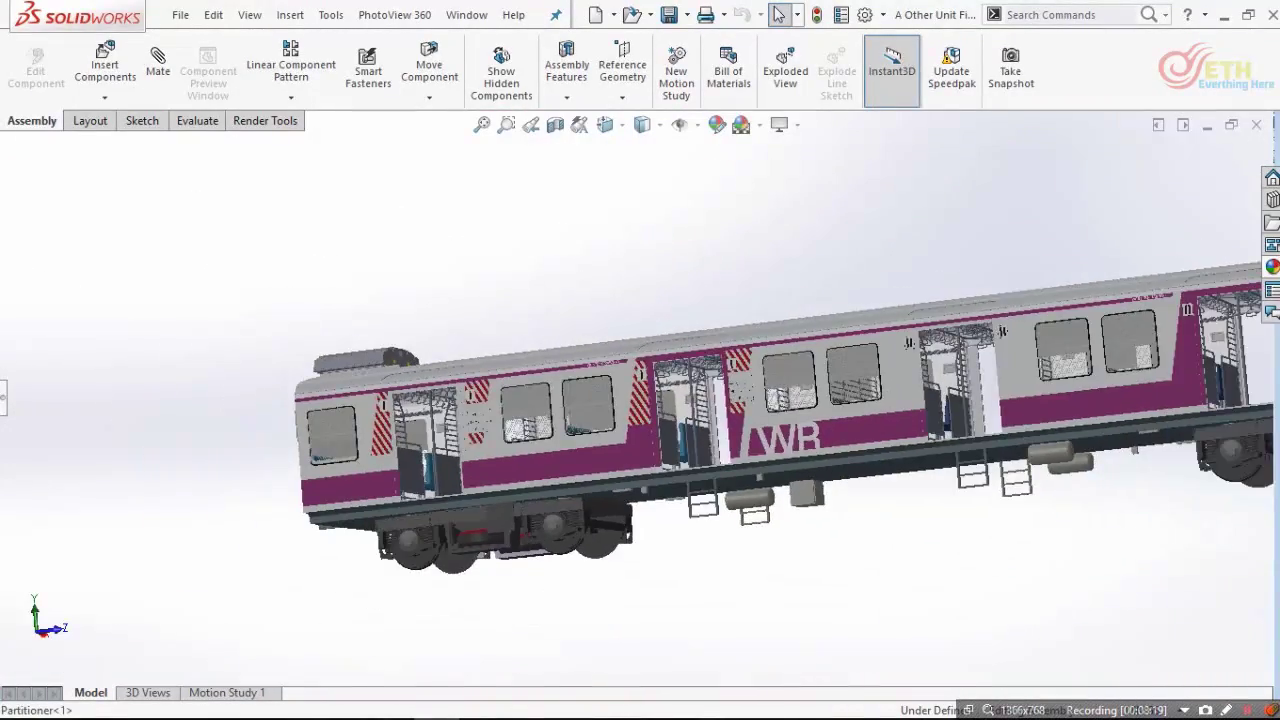
Step: View the A Other Unit coach through Camera1 to Camera5 in turn, and in the isometric orientation
key(space)
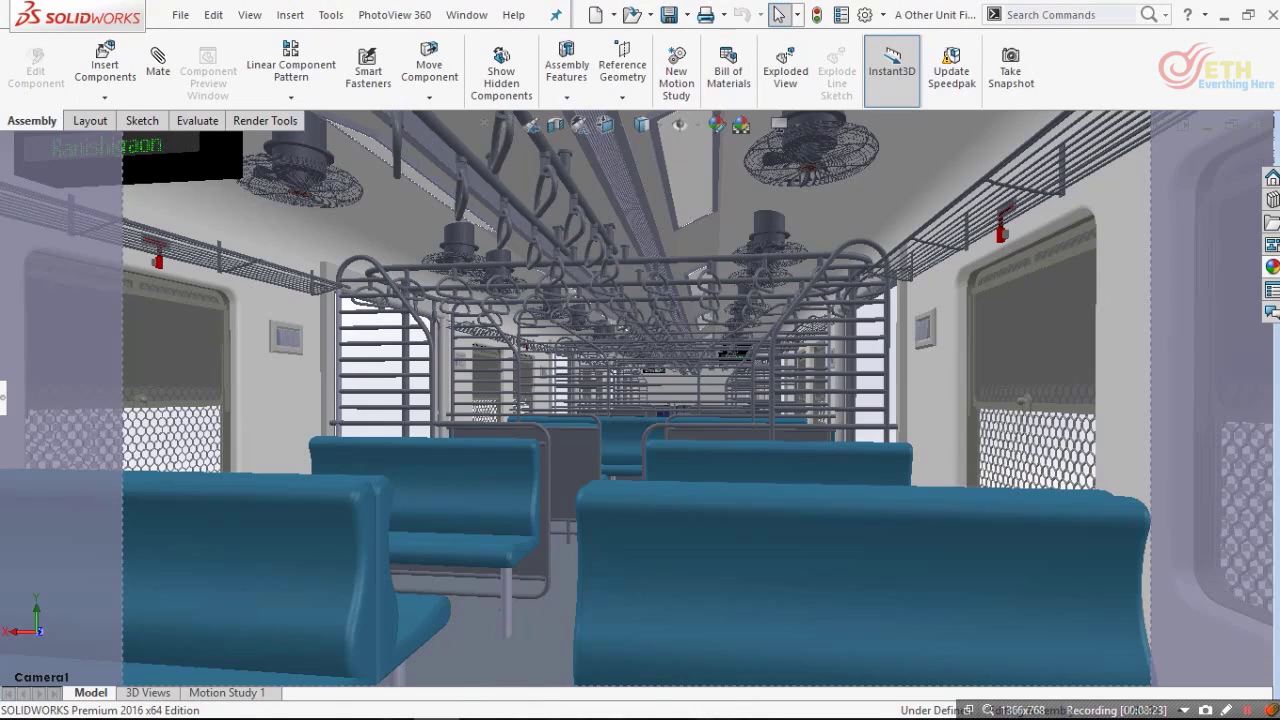
key(space)
click(520, 186)
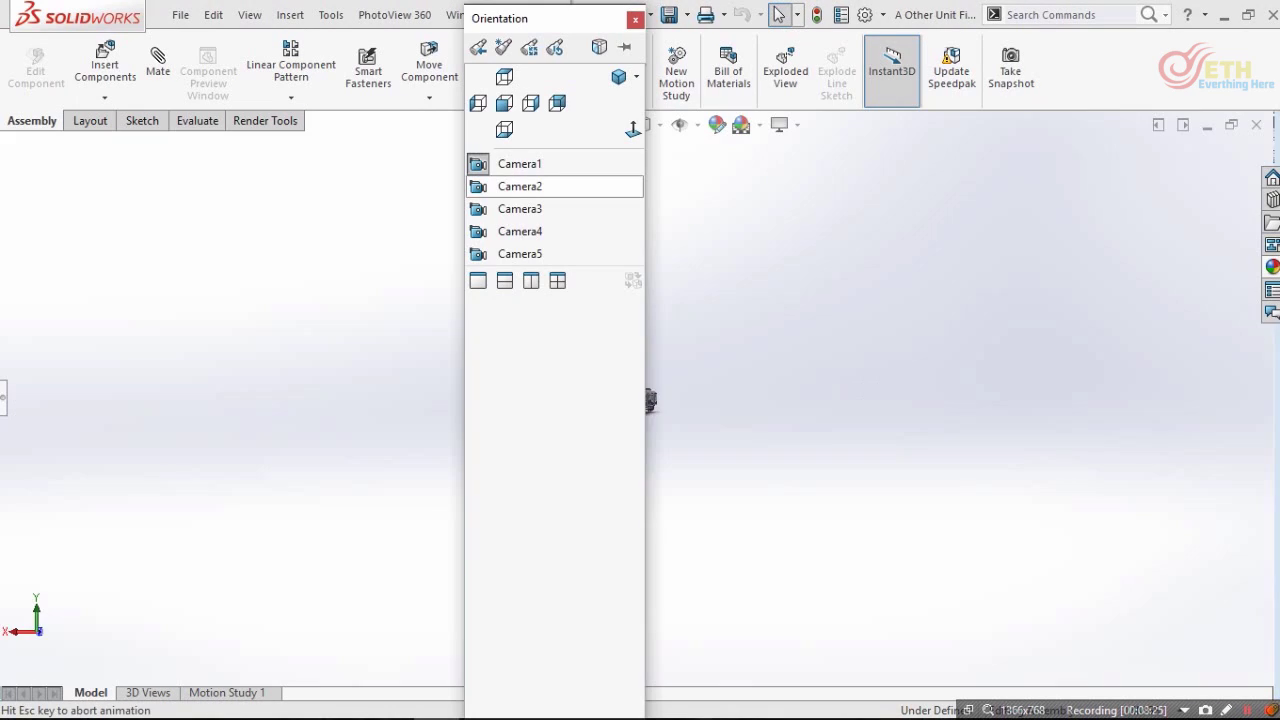
key(space)
click(494, 197)
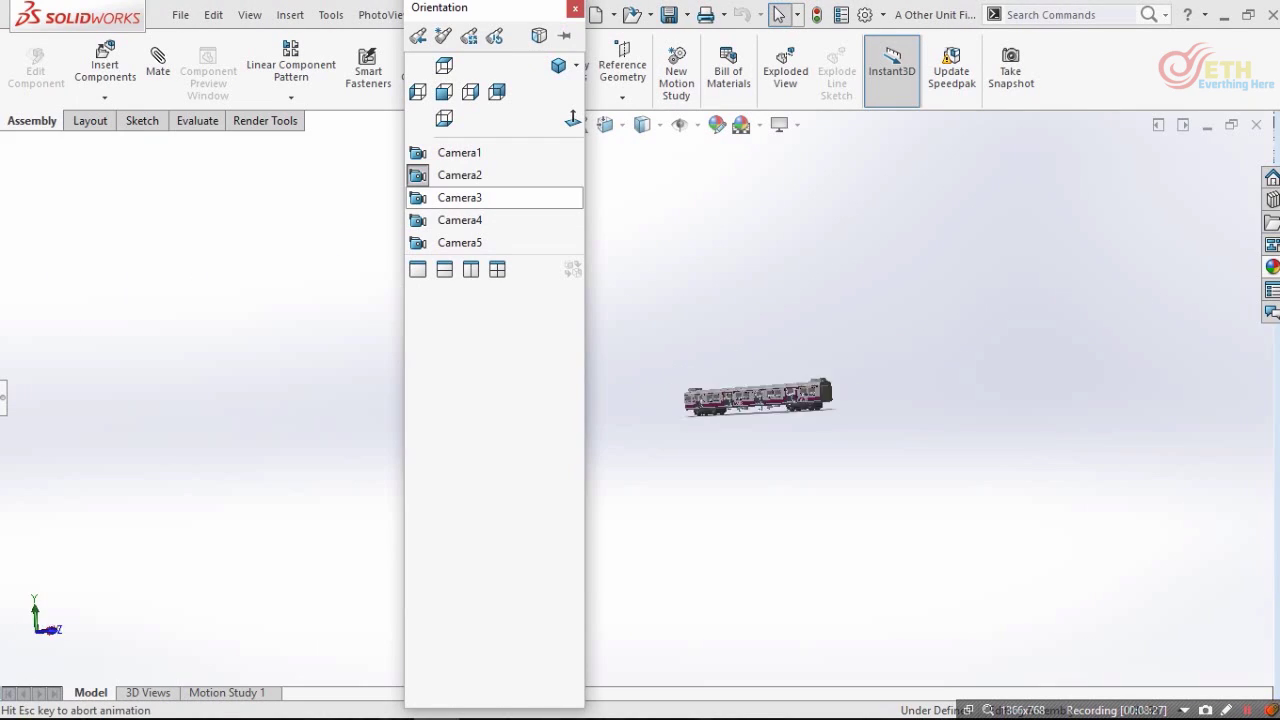
key(space)
key(Return)
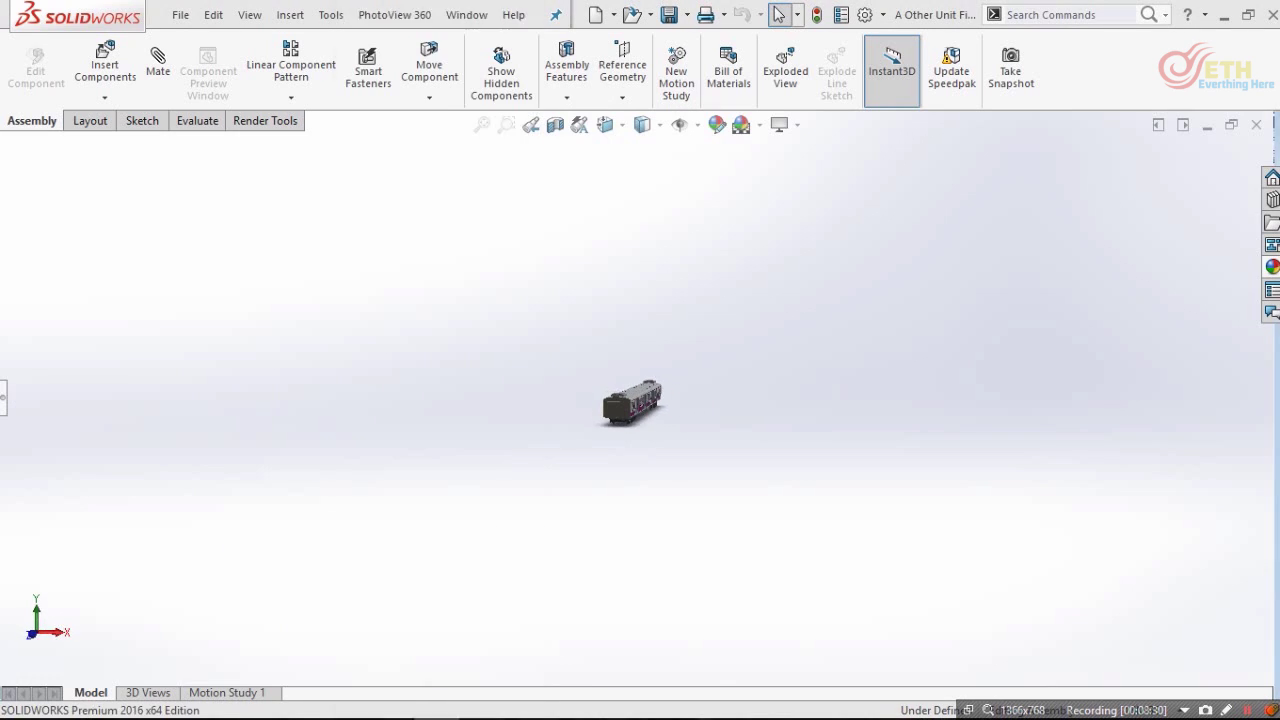
key(space)
key(Return)
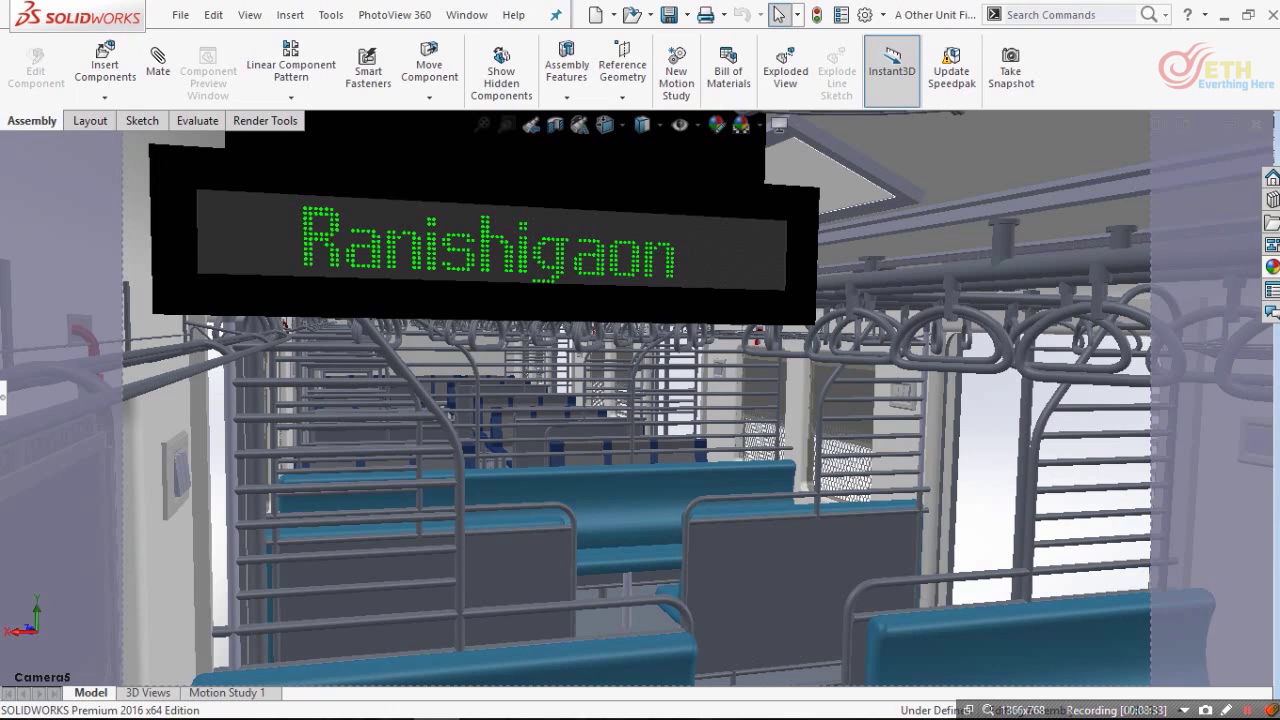
key(space)
key(ctrl+7)
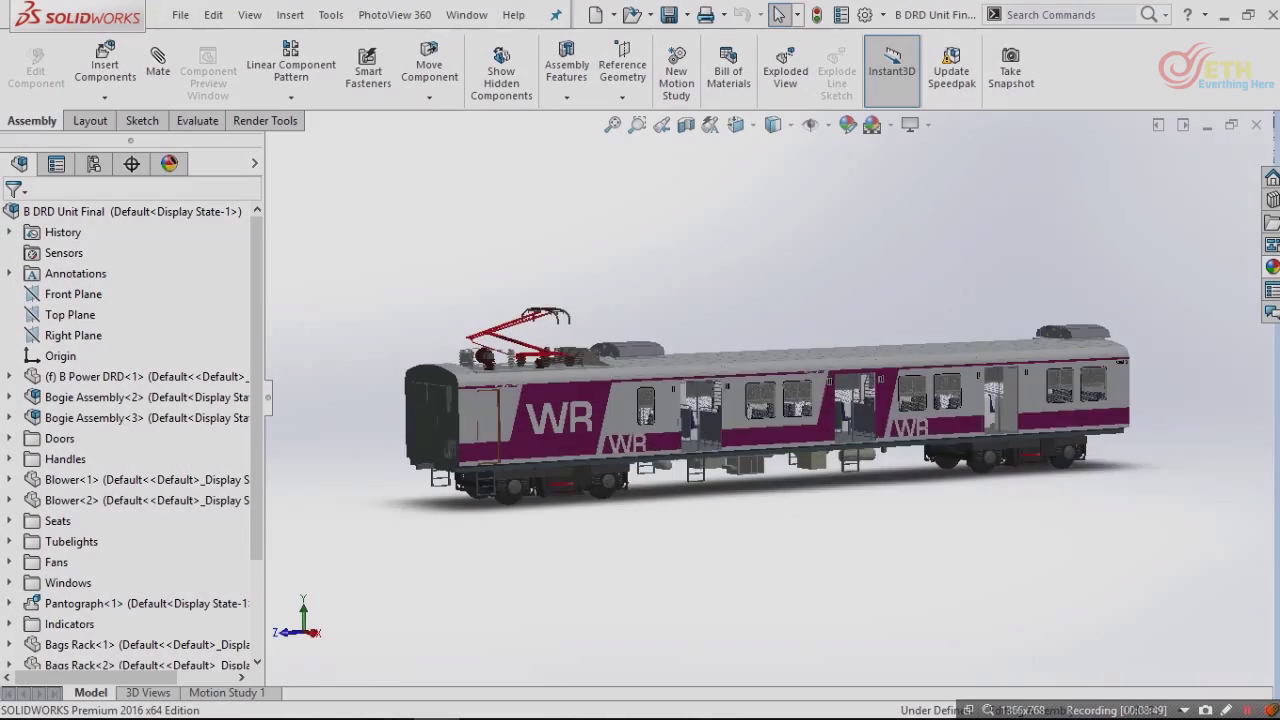
Step: Fold the B DRD Unit Final coach's pantograph down onto the roof and raise it again
scroll(530, 330, down, 2)
scroll(528, 310, down, 8)
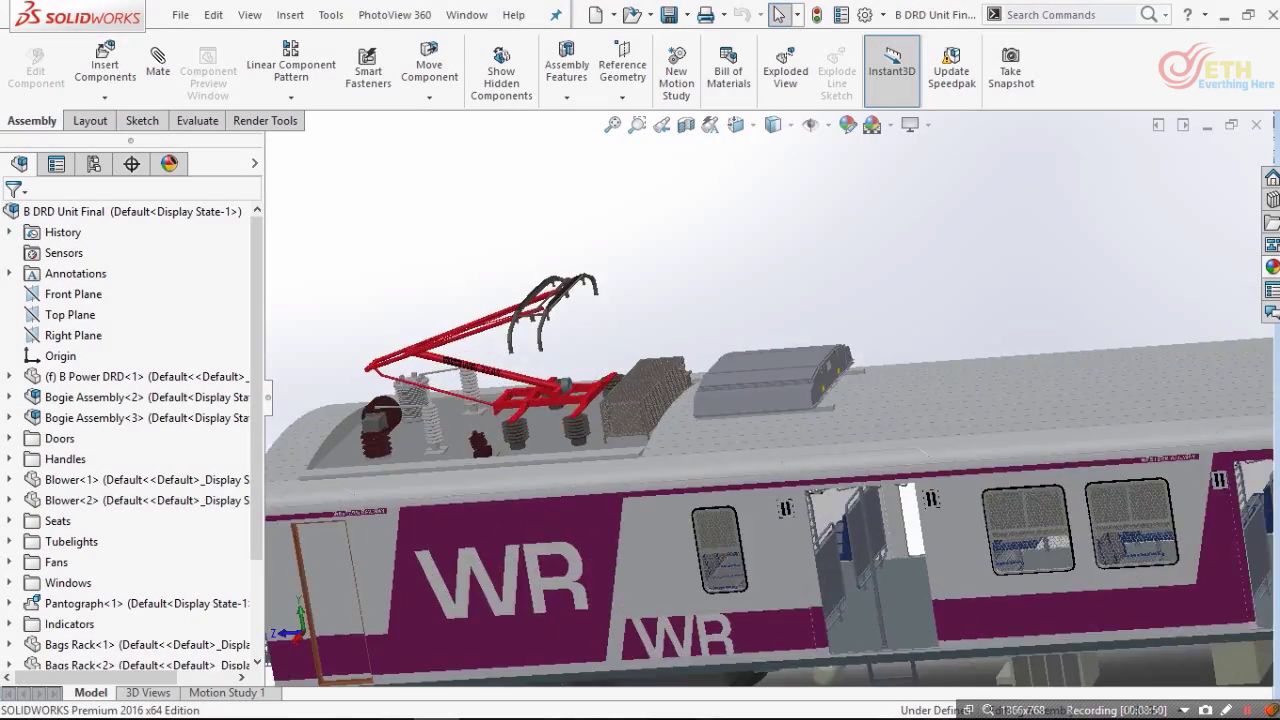
scroll(760, 315, up, 4)
middle_drag(752, 292, 660, 272)
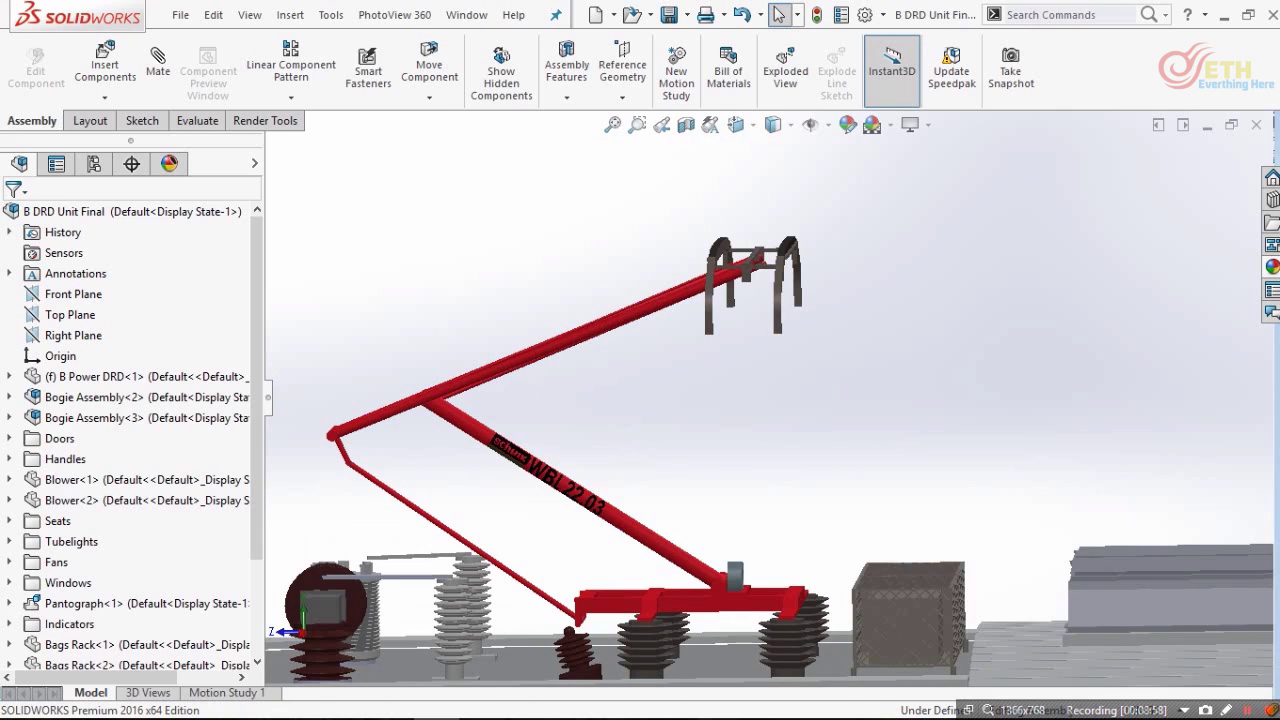
drag(635, 313, 600, 477)
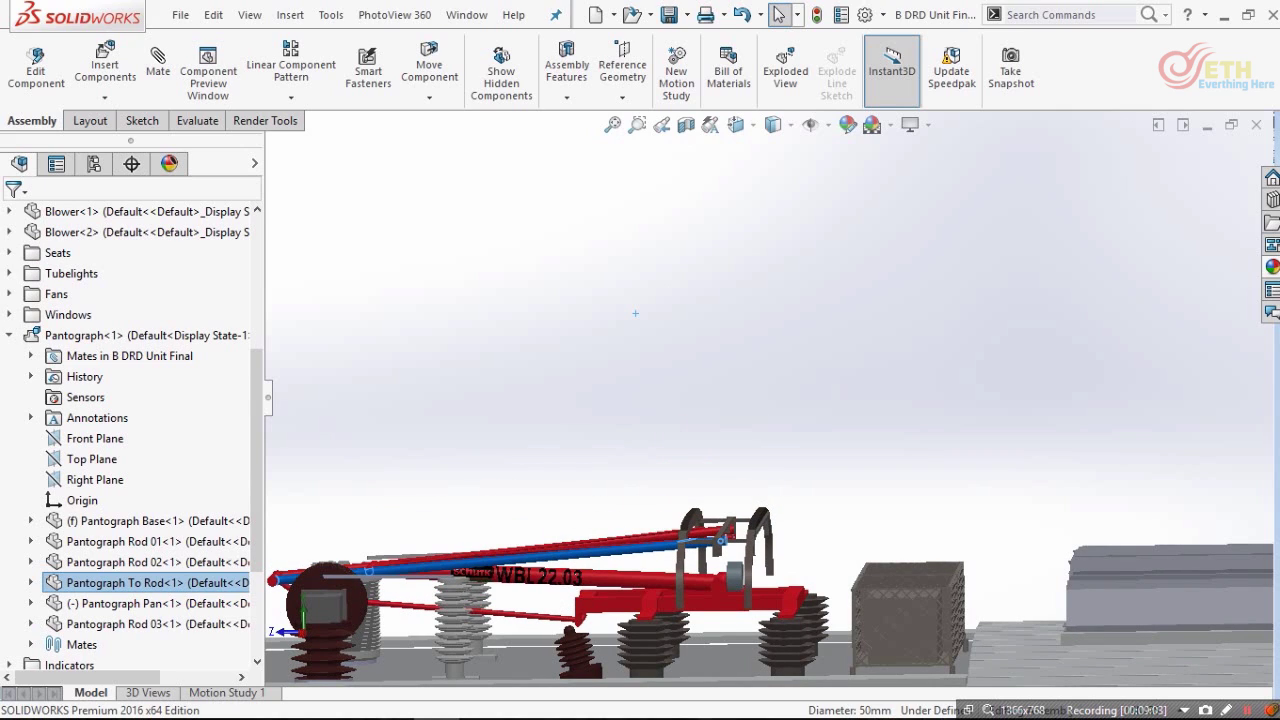
drag(598, 552, 635, 313)
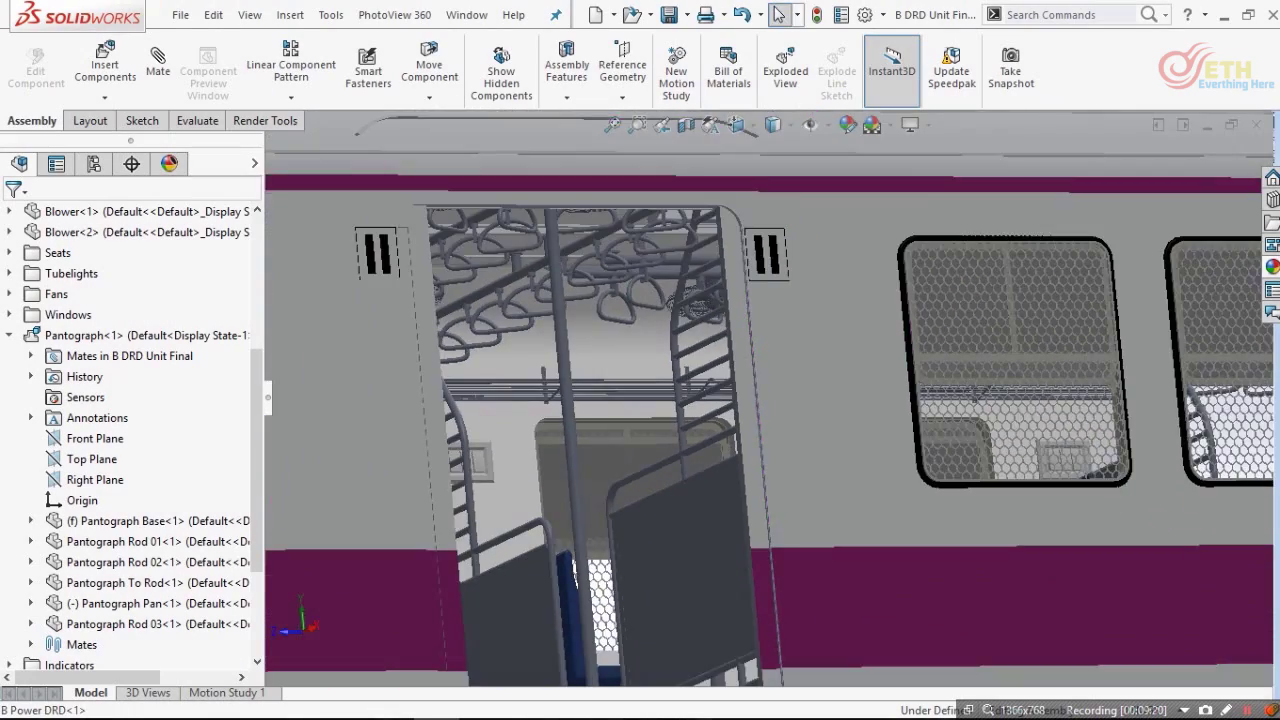
Step: View the B DRD Unit Final coach through Camera1, Camera2 and Camera3
scroll(760, 398, up, 2)
key(space)
click(760, 151)
key(space)
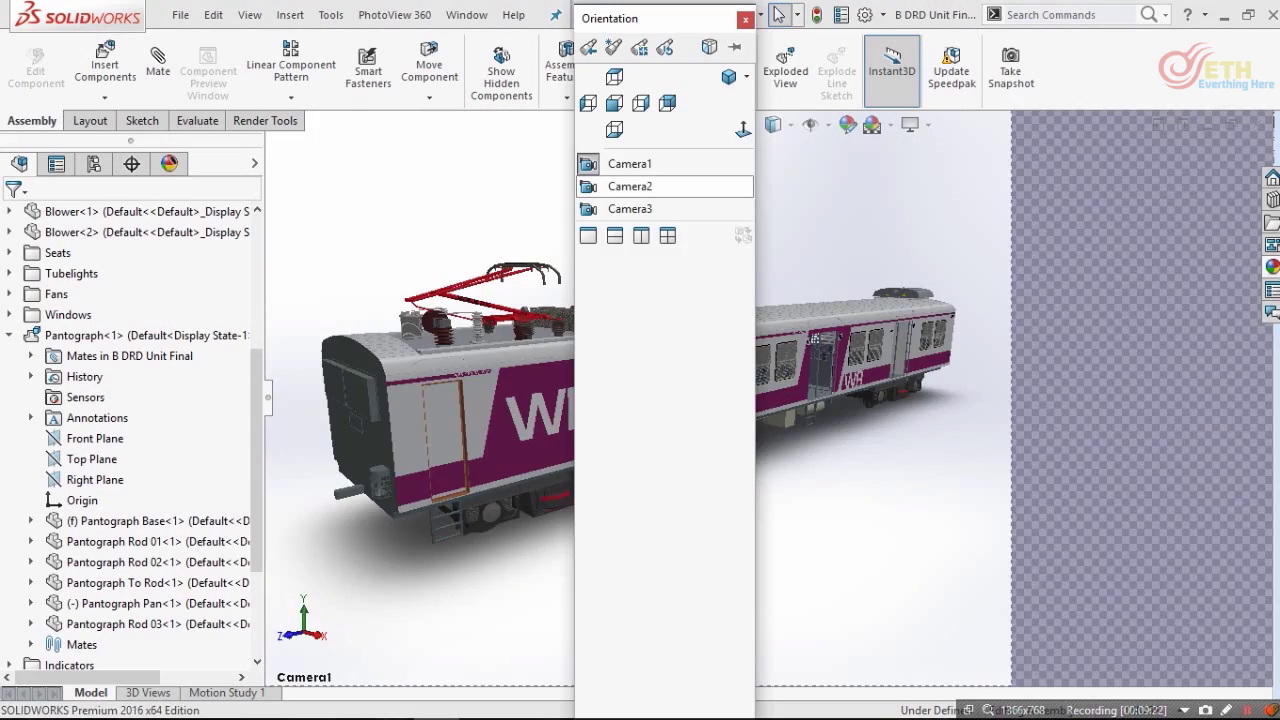
click(660, 186)
key(space)
click(620, 208)
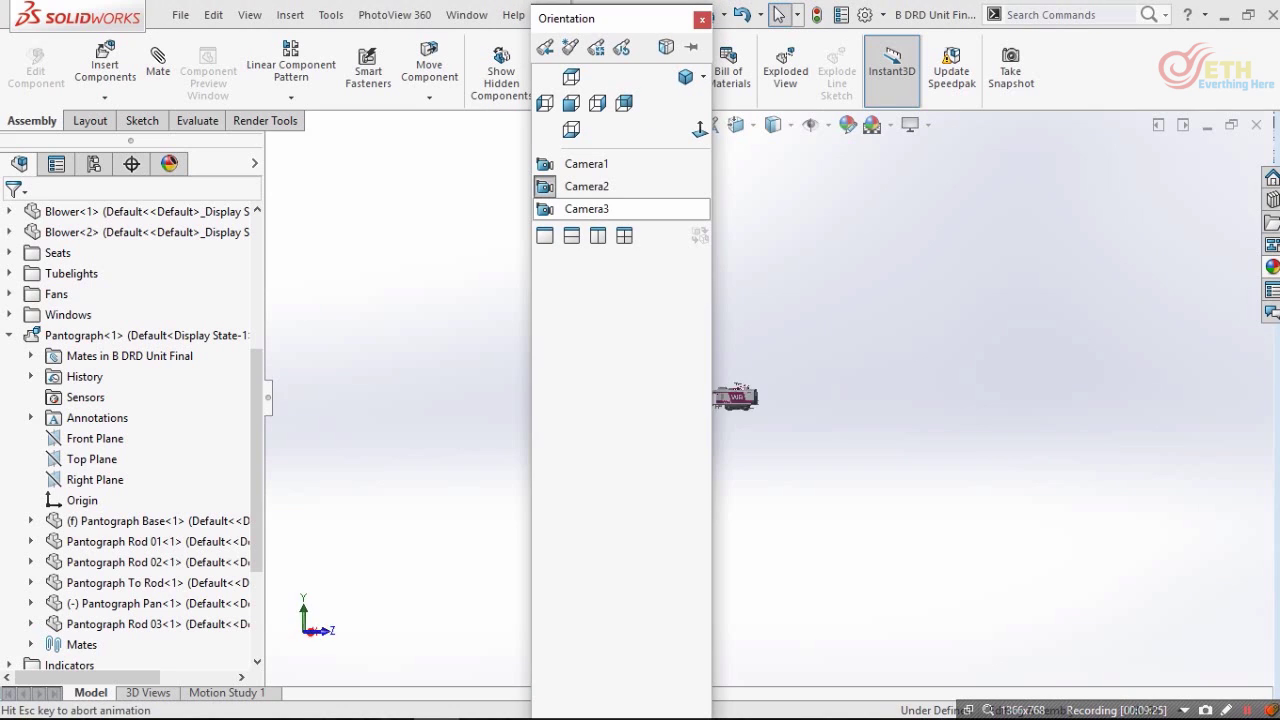
key(space)
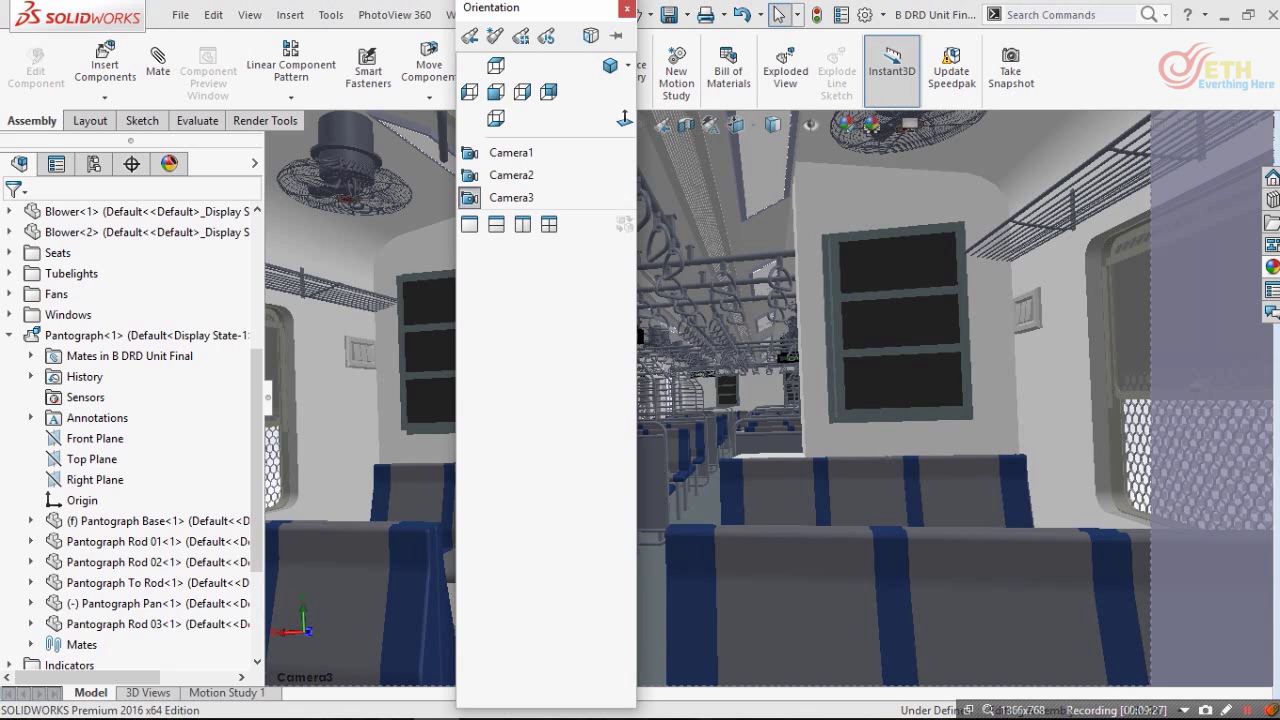